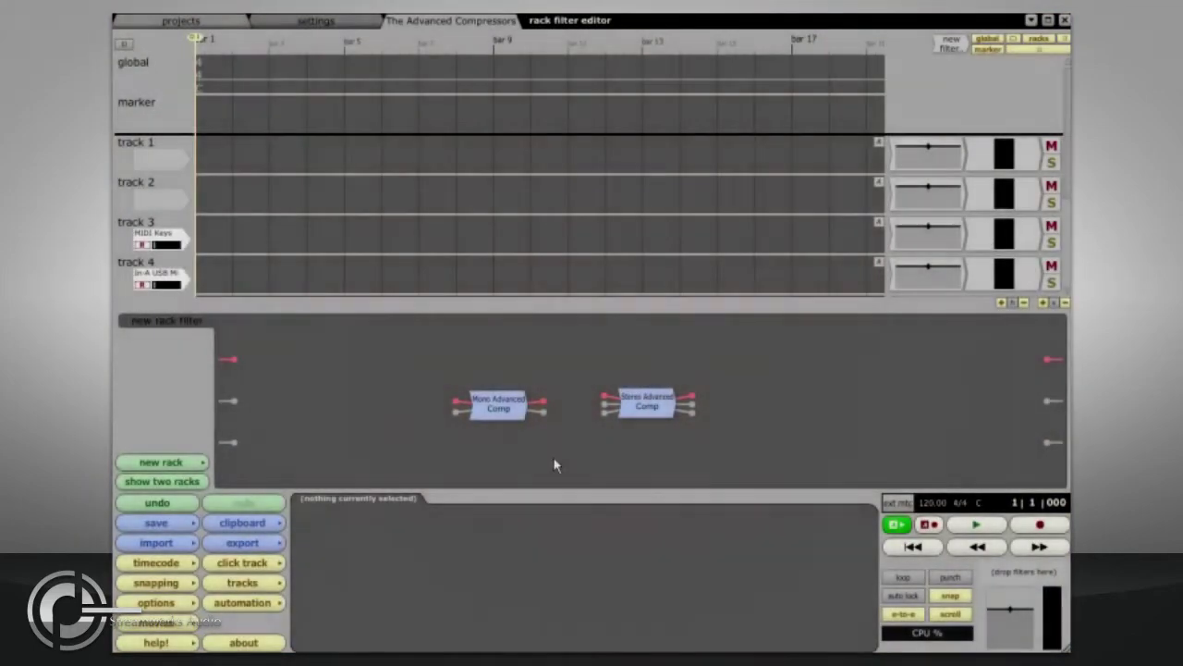
# - Open the Stereo Advanced Comp editor from its rack node, showing the acuma preset
pyautogui.doubleClick(648, 408)
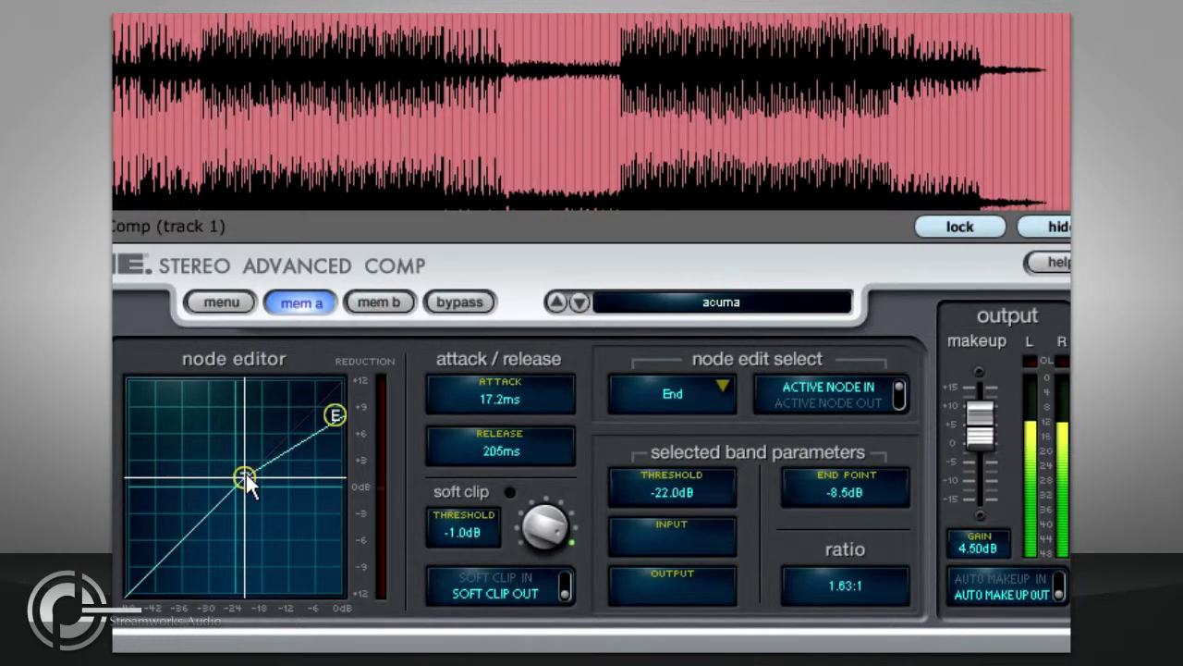
# - Drag the threshold node down, leaving threshold at -20.5 dB and ratio 1.71:1
pyautogui.moveTo(246, 473)
pyautogui.mouseDown()
pyautogui.moveTo(223, 509)
pyautogui.moveTo(291, 442)
pyautogui.moveTo(245, 474)
pyautogui.mouseUp()
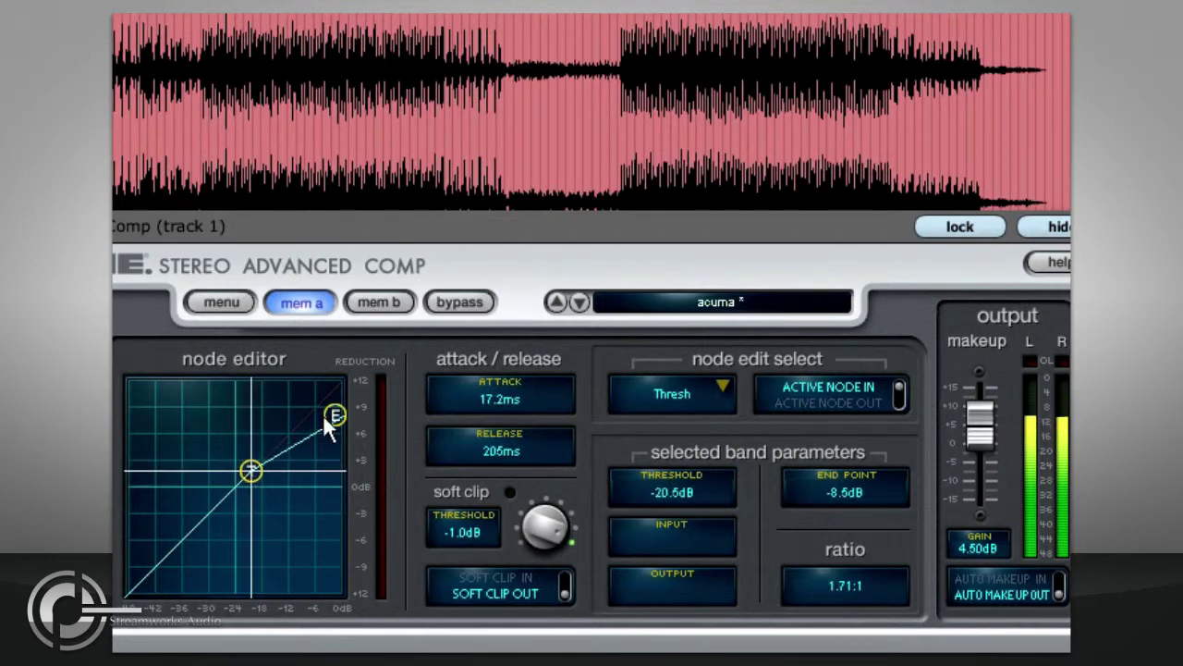
# - Drag the end point to -13.0 dB for a 2.73:1 ratio and trim makeup gain to 0.25 dB
pyautogui.moveTo(335, 415); pyautogui.dragTo(335, 518)
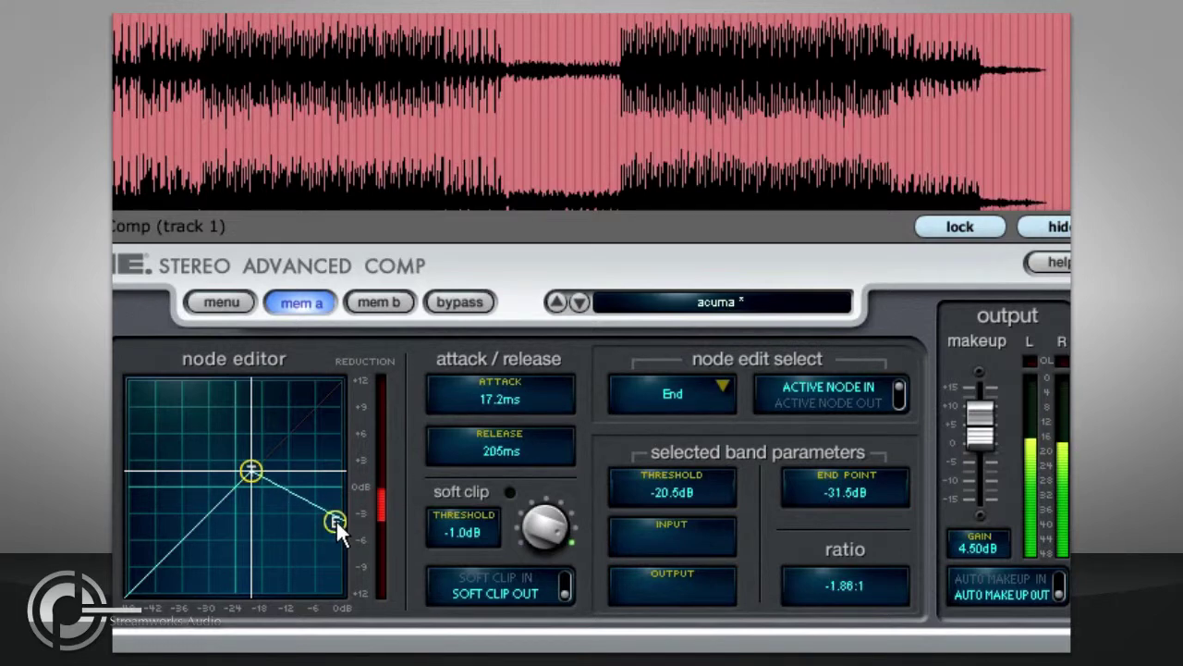
pyautogui.moveTo(336, 518); pyautogui.dragTo(345, 433)
pyautogui.moveTo(526, 391); pyautogui.dragTo(509, 475)
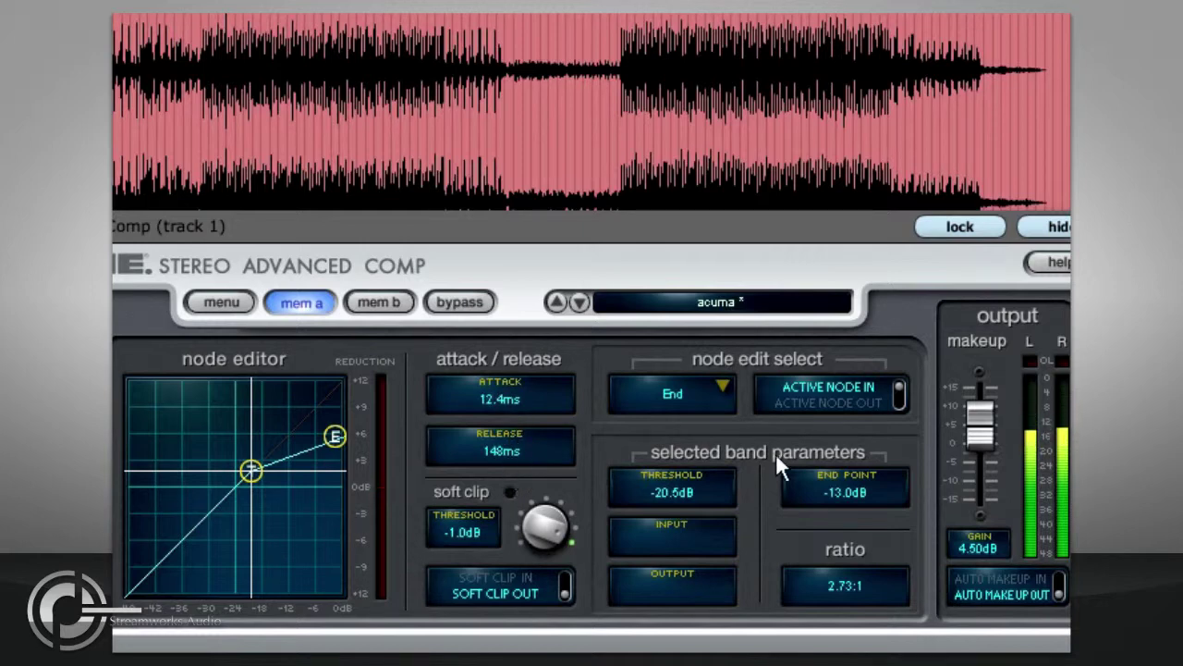
pyautogui.moveTo(978, 435); pyautogui.dragTo(977, 443)
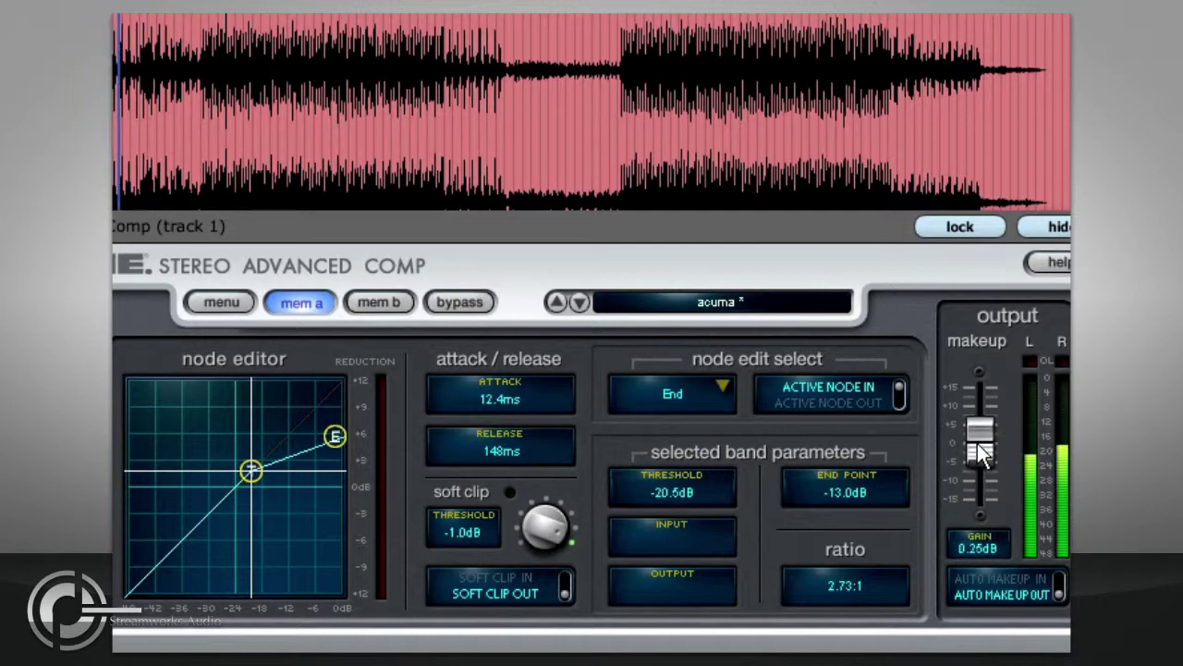
# - Set threshold -26.5 dB and end point -23.0 dB (7.57:1), makeup 14.50 dB, Auto Makeup off
pyautogui.click(994, 583)
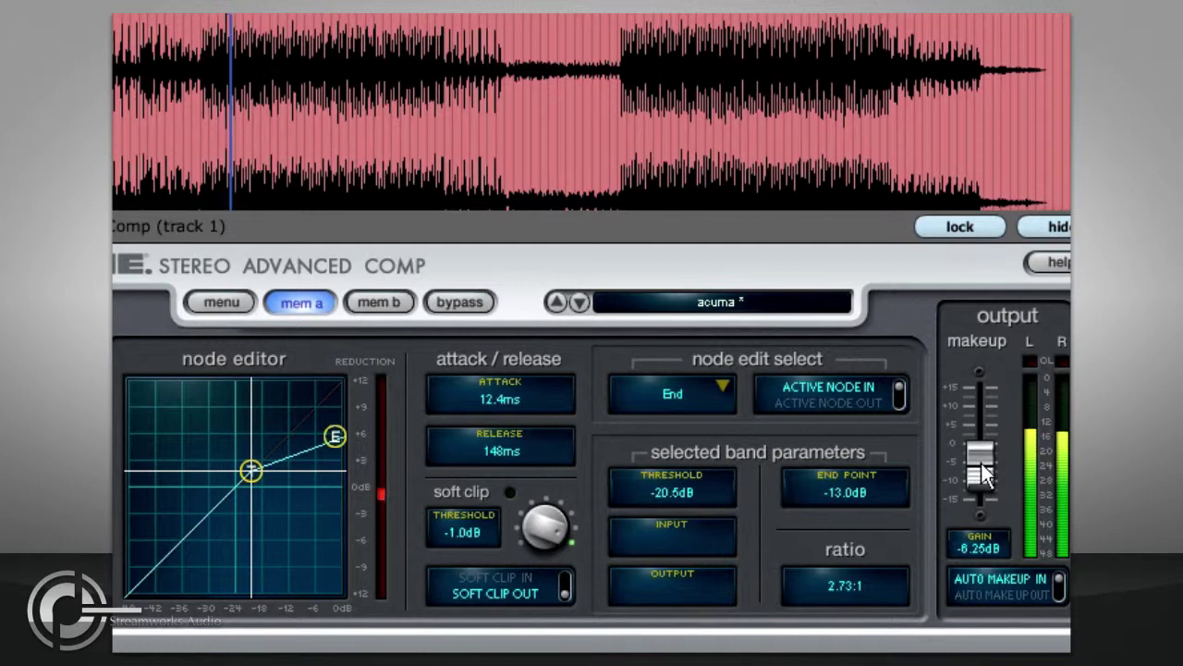
pyautogui.moveTo(981, 463); pyautogui.dragTo(980, 445)
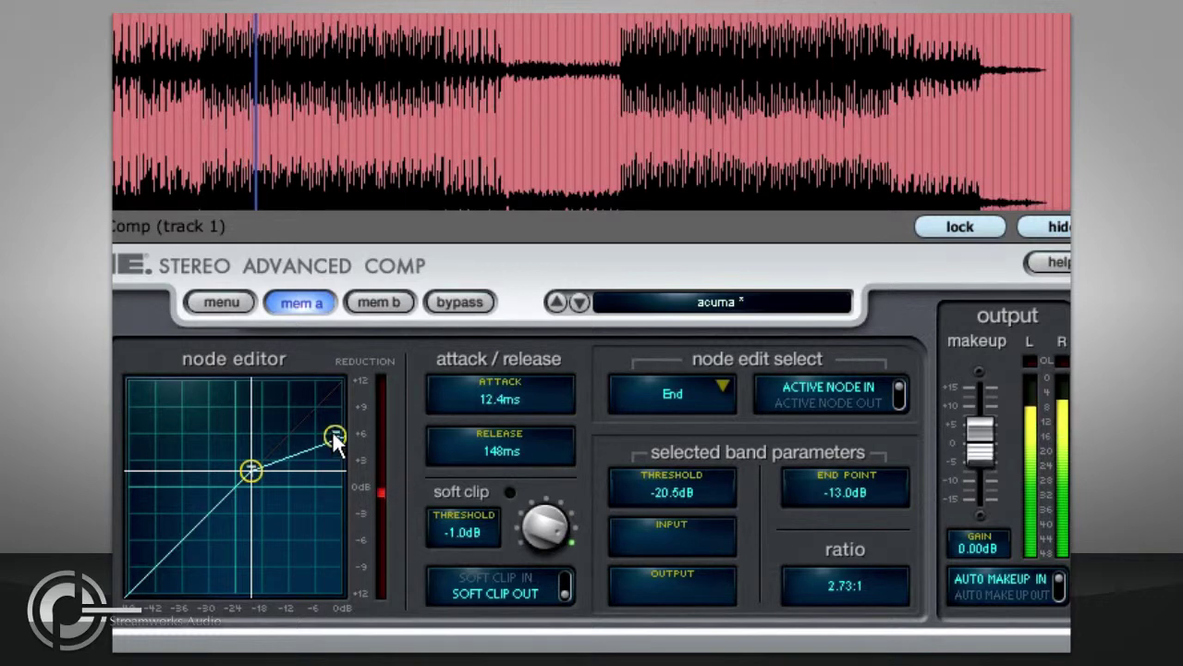
pyautogui.moveTo(335, 436); pyautogui.dragTo(348, 467)
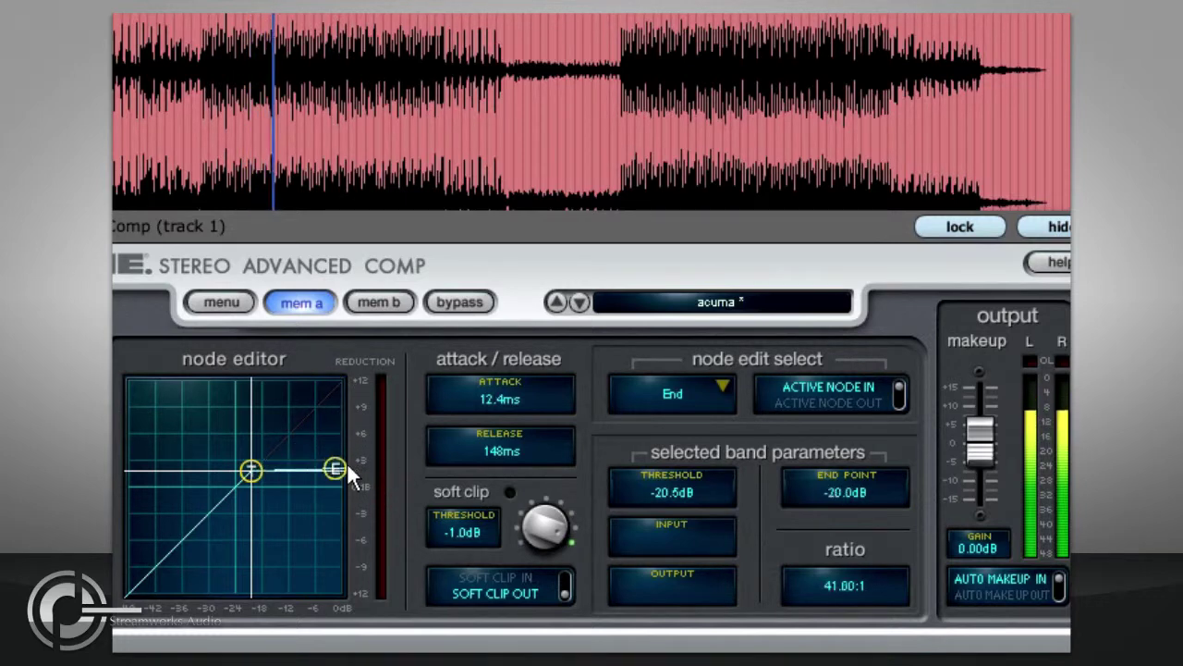
pyautogui.moveTo(252, 469); pyautogui.dragTo(245, 490)
pyautogui.click(335, 466)
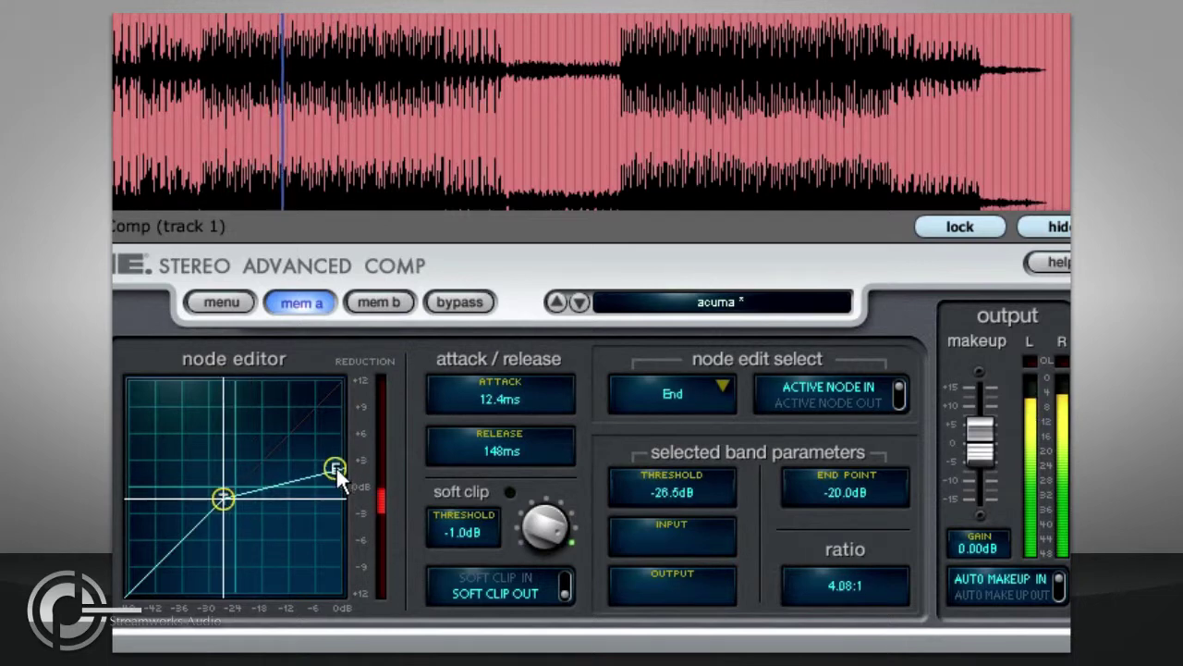
pyautogui.moveTo(335, 466); pyautogui.dragTo(334, 482)
pyautogui.click(1021, 587)
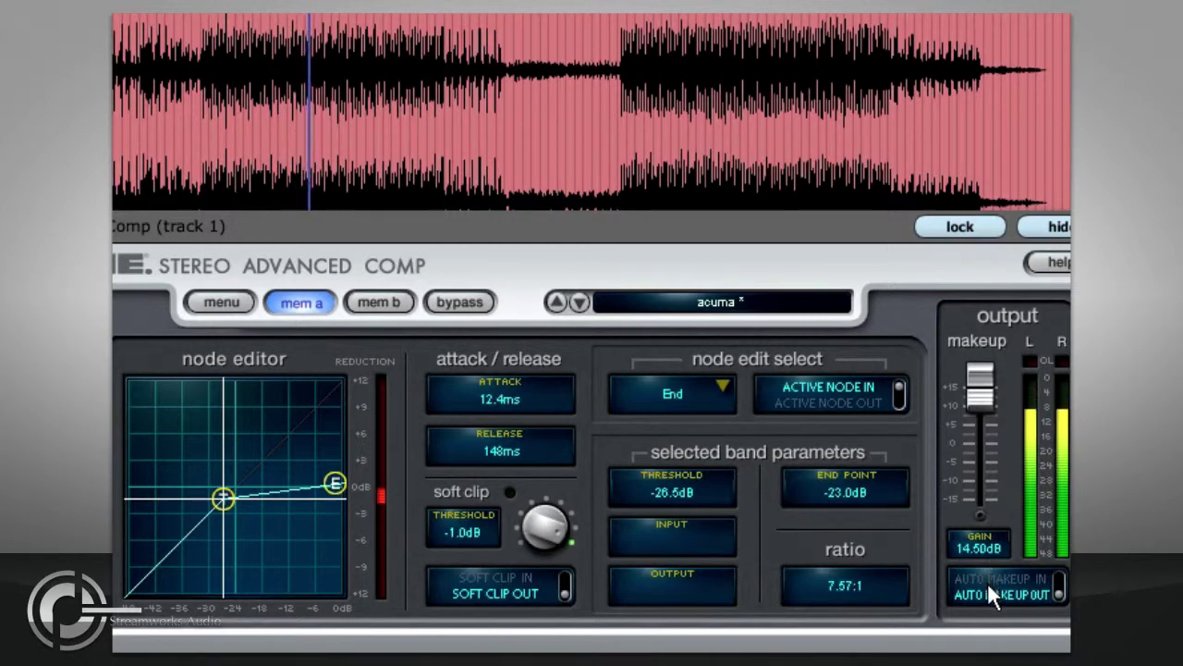
# - Enable Auto Makeup, raise the end point to -12.0 dB, and compare against bypass
pyautogui.click(987, 585)
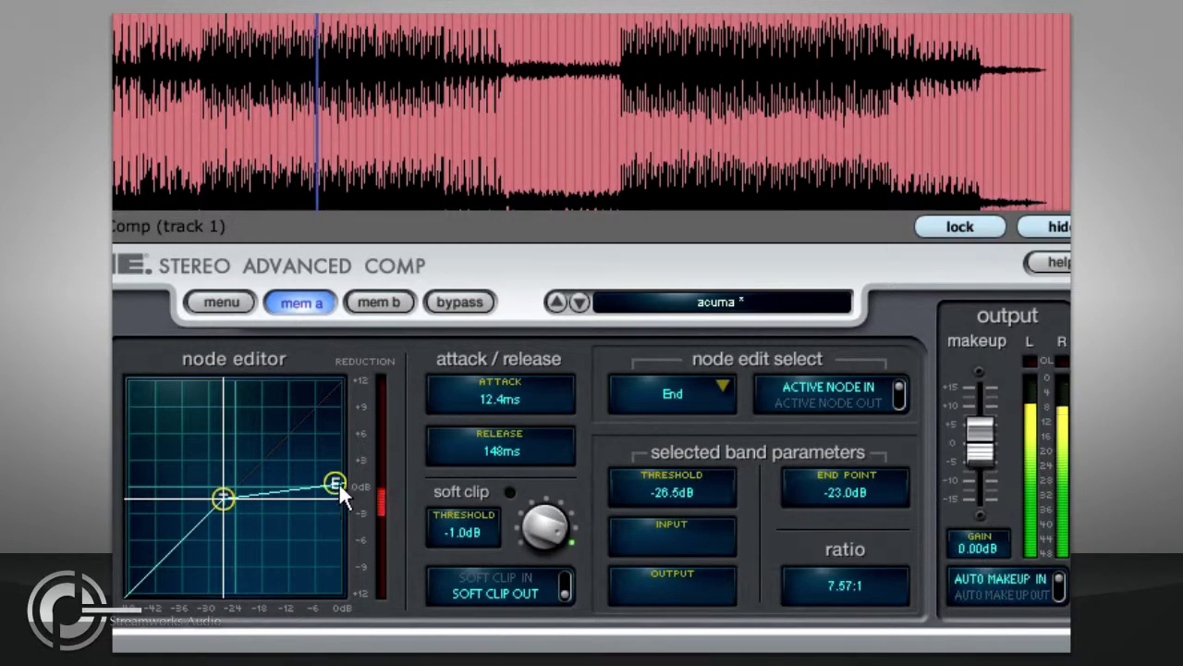
pyautogui.moveTo(338, 482); pyautogui.dragTo(359, 427)
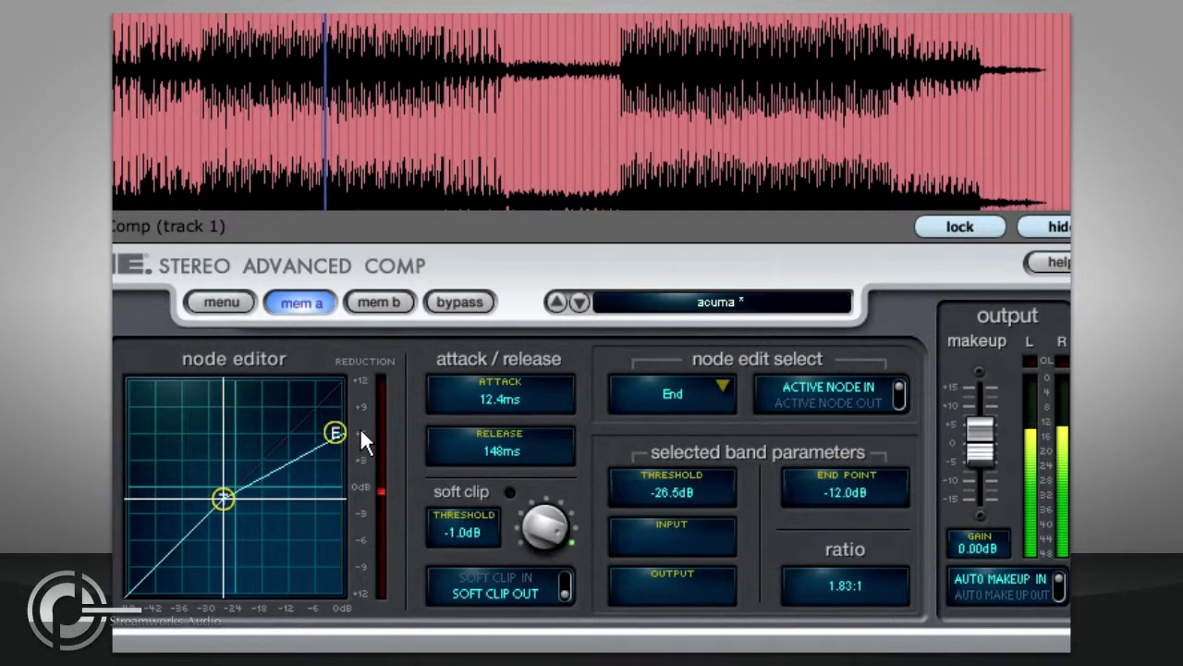
pyautogui.click(1012, 590)
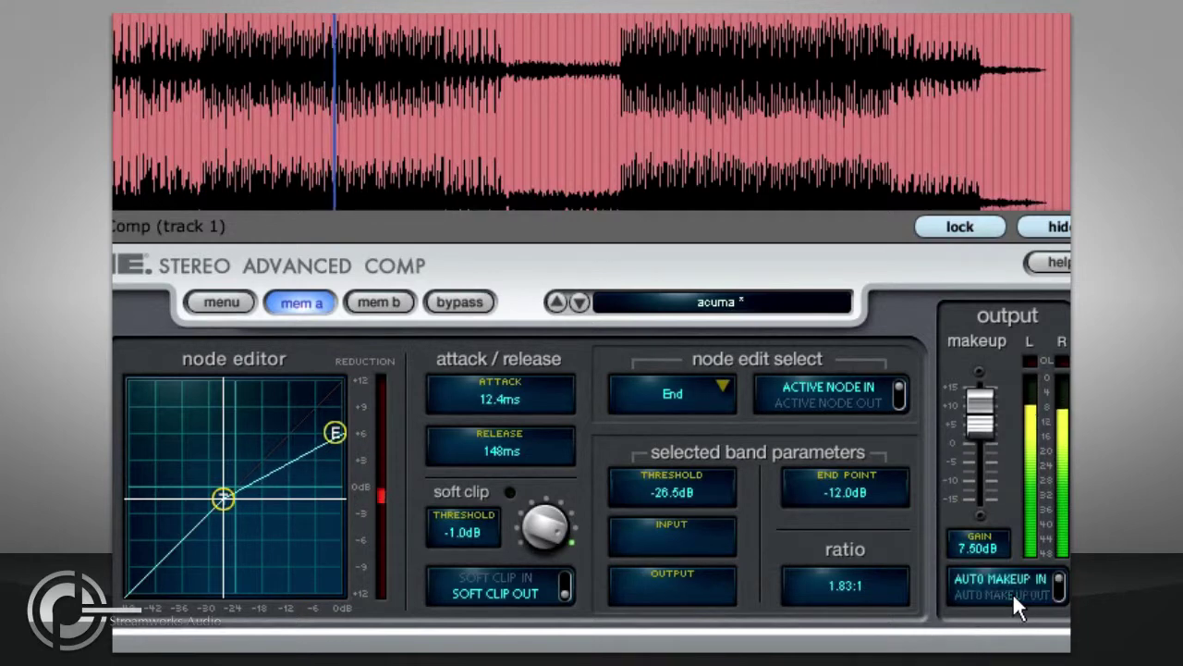
pyautogui.click(1013, 597)
pyautogui.click(453, 309)
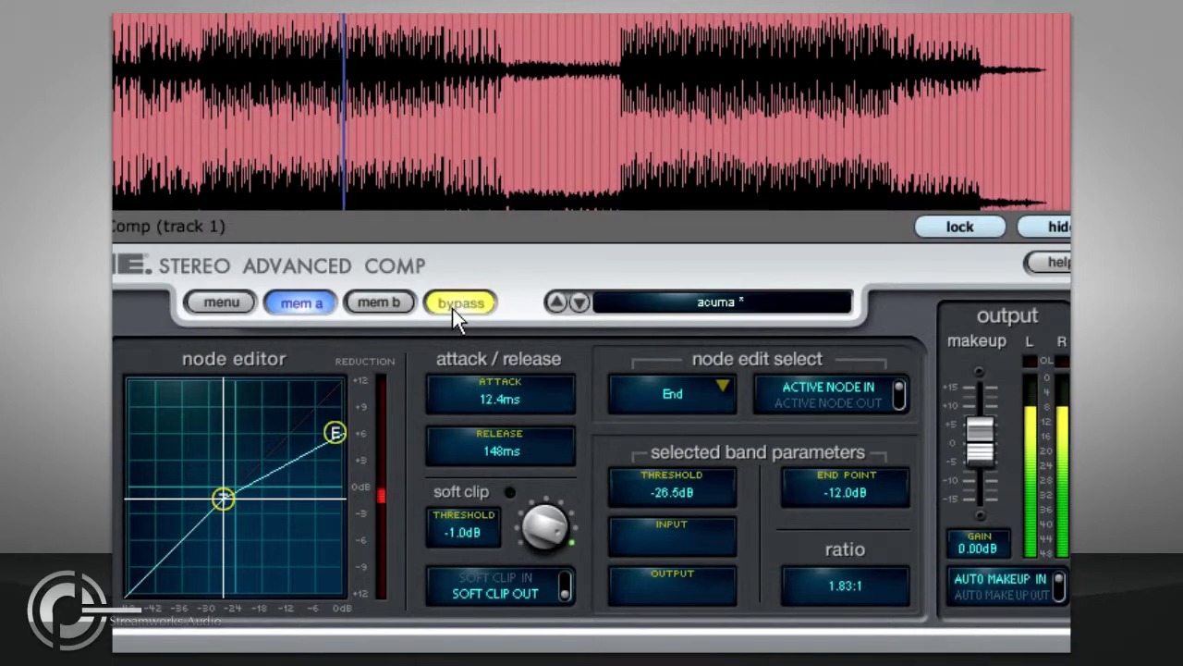
pyautogui.click(452, 308)
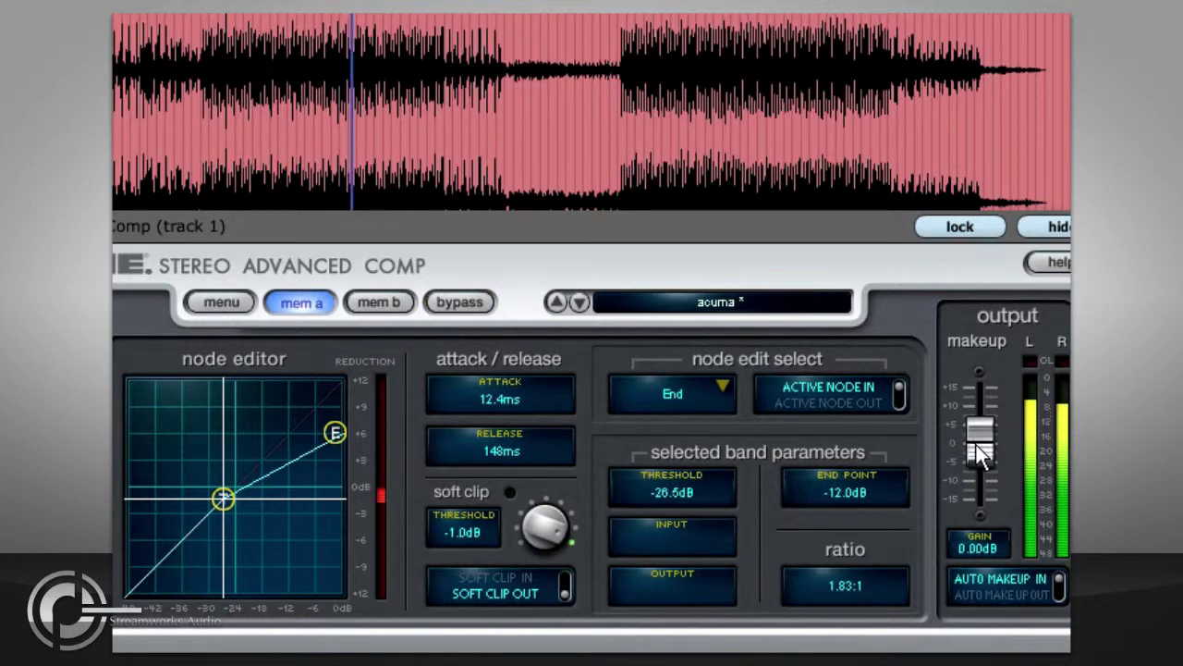
# - Trim makeup gain to -1.50 dB, A/B with bypass, and add Node 1 at -13.5/-19.5 dB
pyautogui.moveTo(976, 445); pyautogui.dragTo(976, 449)
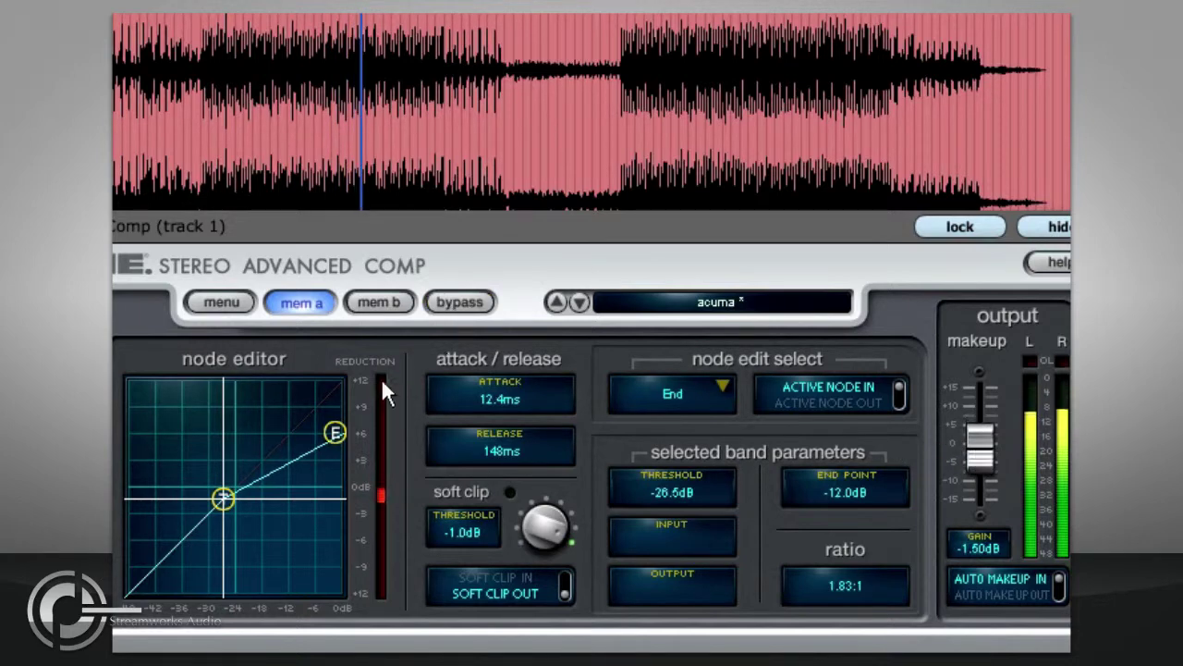
pyautogui.click(458, 300)
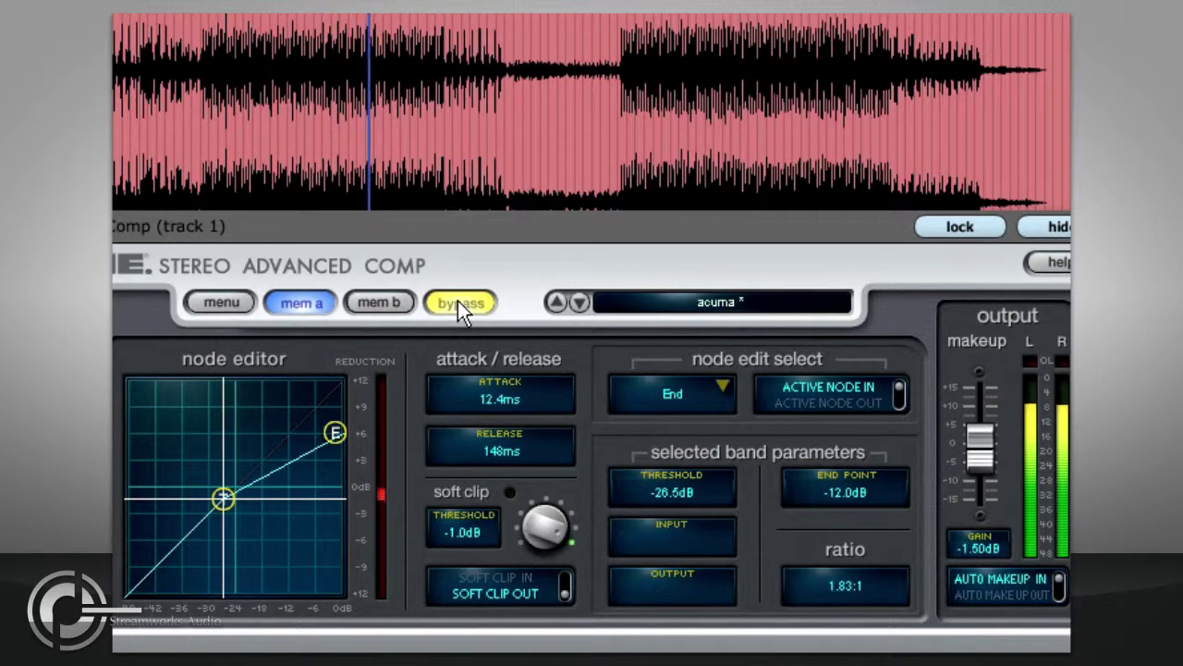
pyautogui.click(458, 300)
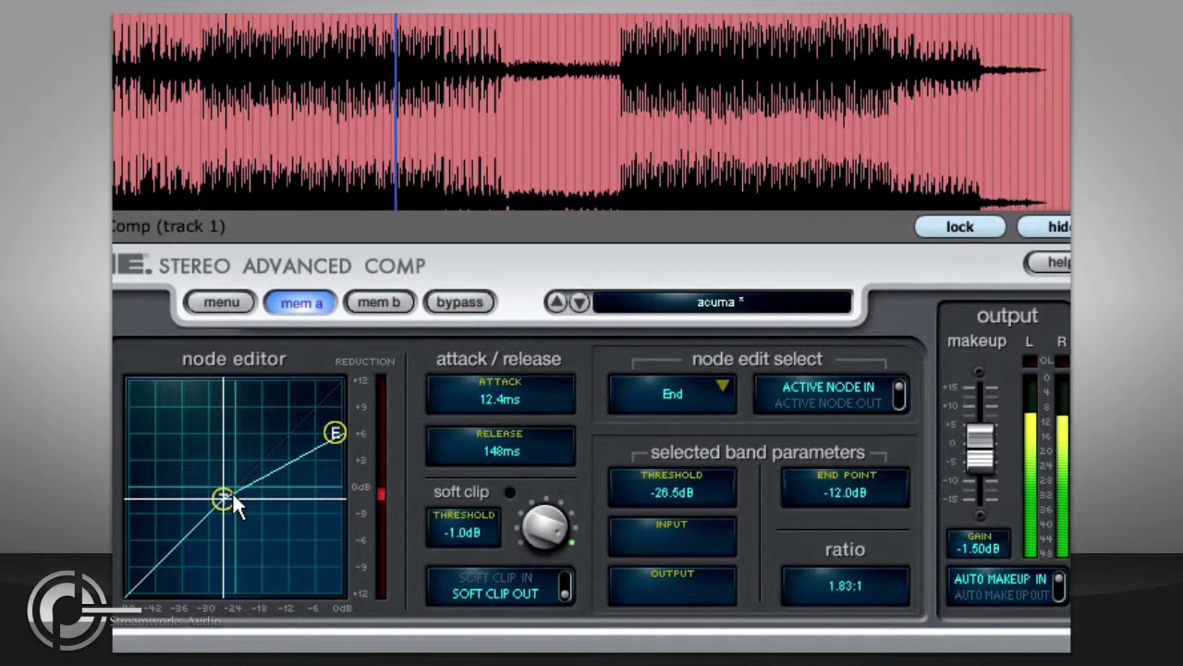
pyautogui.click(277, 470)
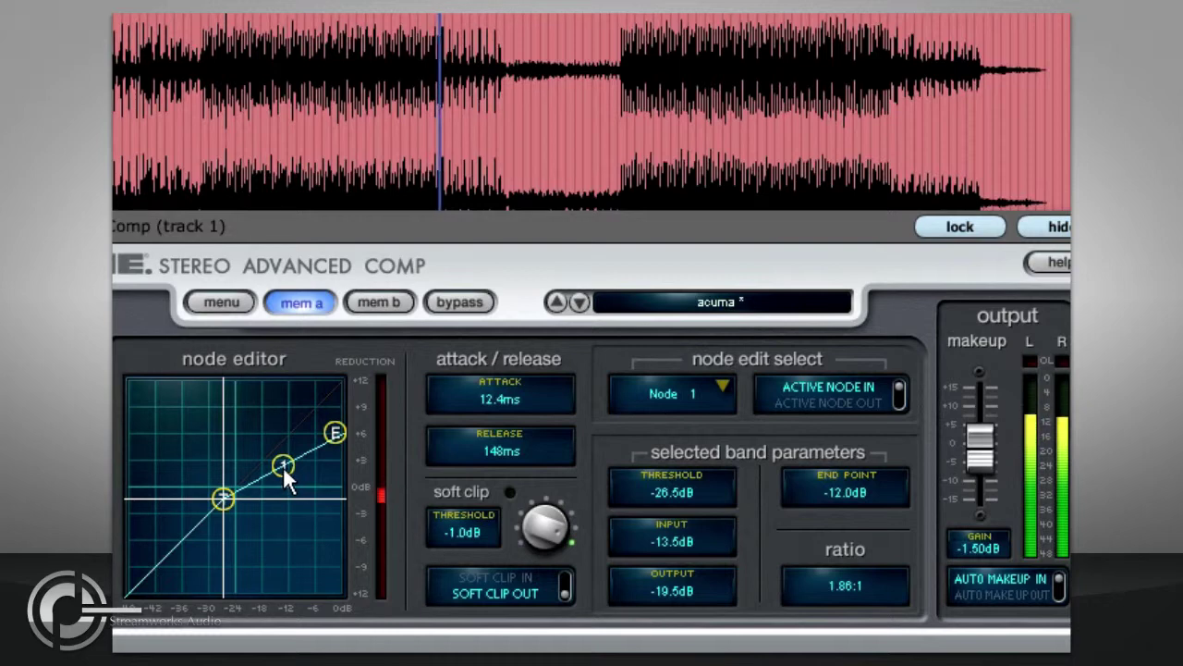
# - Move Node 1 to -22.0/-17.5 dB and add Node 2 at -13.0/-14.0 dB
pyautogui.moveTo(283, 466); pyautogui.dragTo(247, 465)
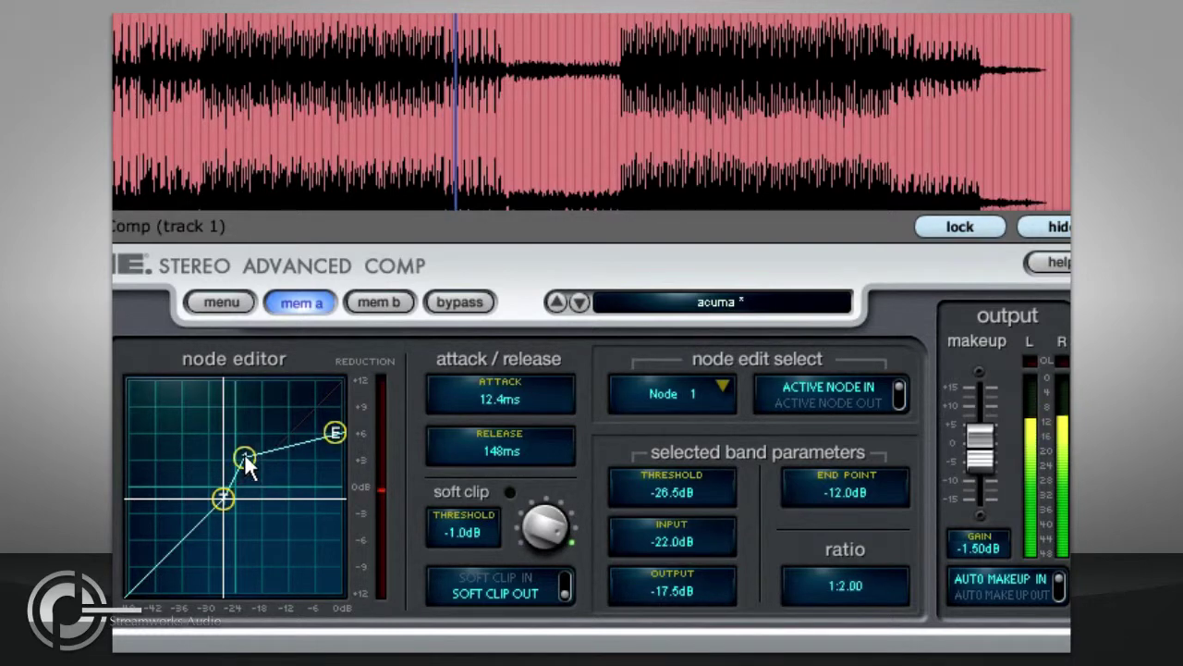
pyautogui.click(279, 444)
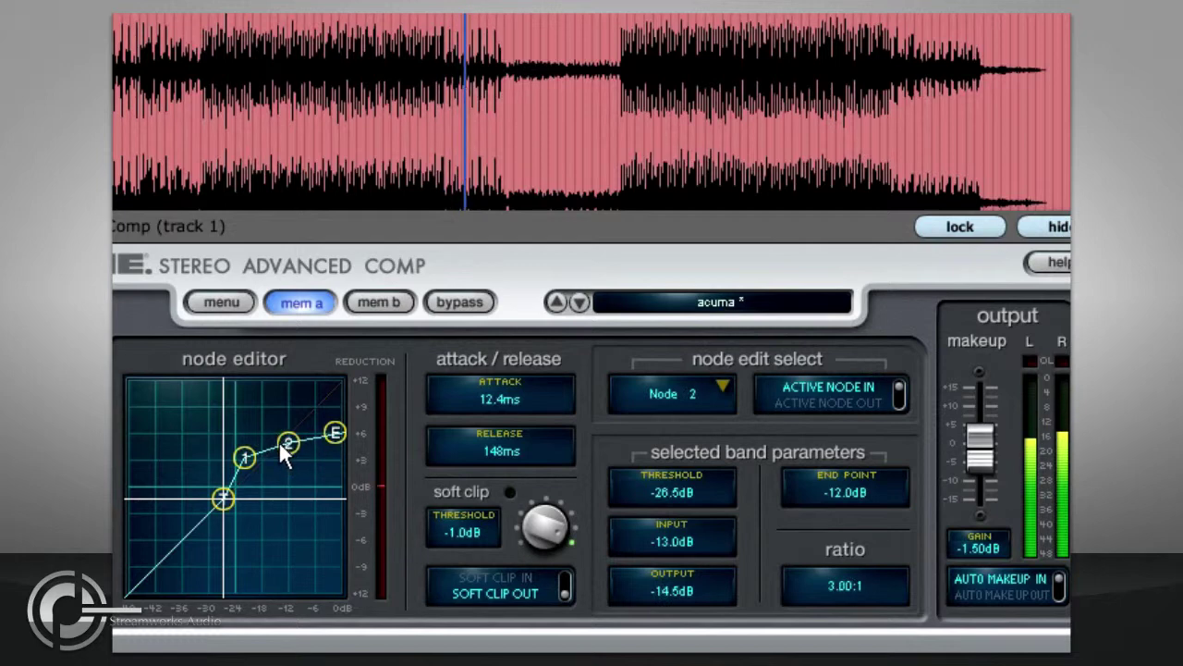
pyautogui.moveTo(279, 443); pyautogui.dragTo(279, 437)
pyautogui.click(723, 301)
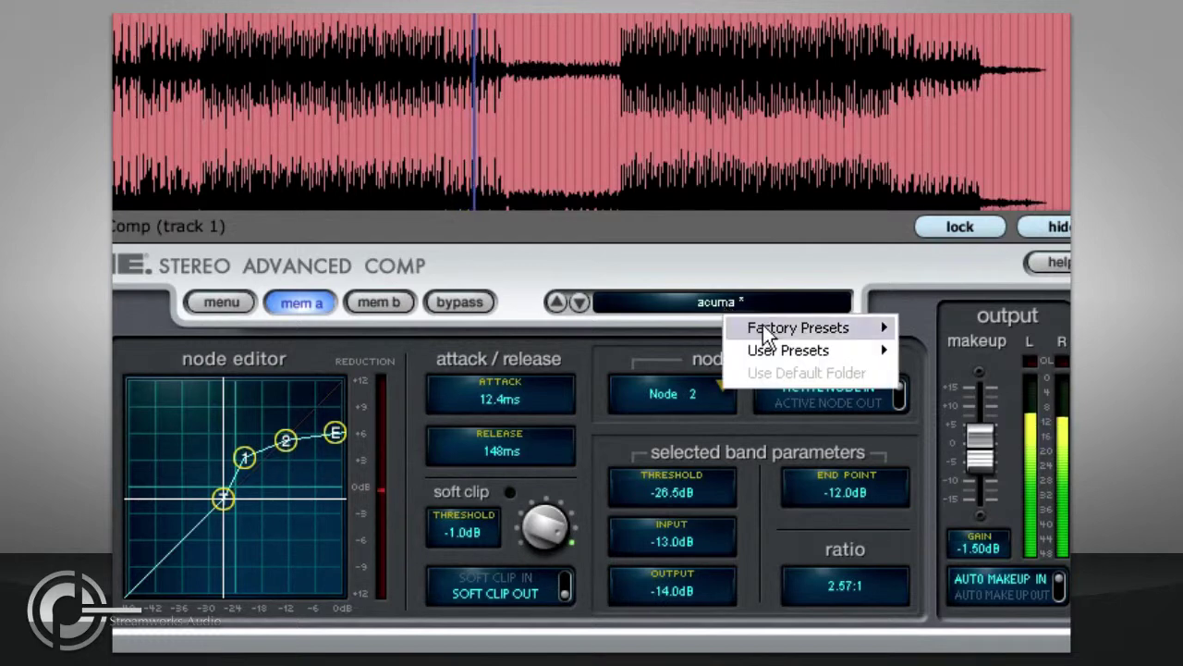
# - Load the SoftKnee1 factory preset and step through to SoftKnee5 (-42.0 dB threshold, 1.29:1)
pyautogui.moveTo(763, 329)
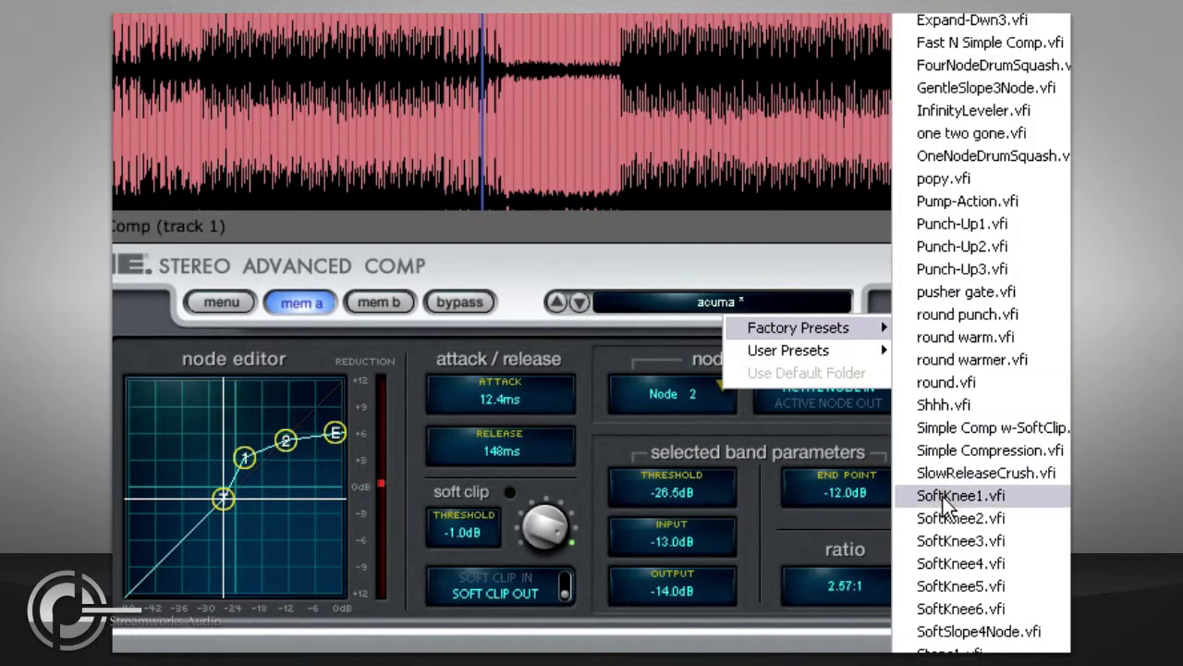
pyautogui.click(943, 496)
pyautogui.click(557, 304)
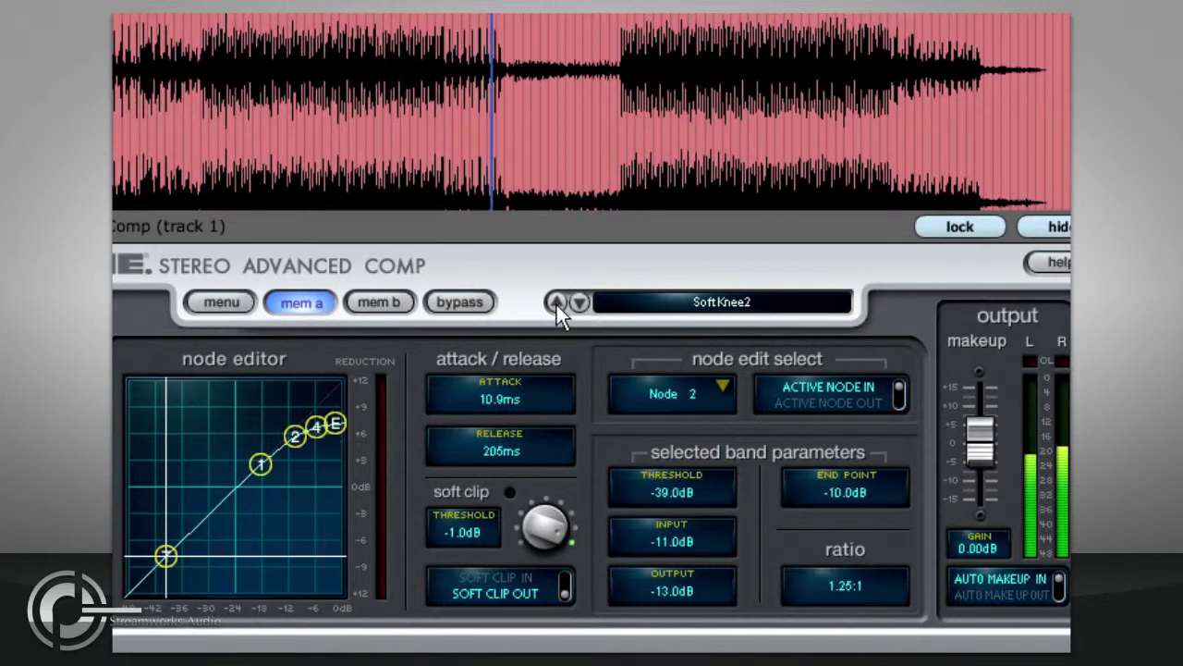
pyautogui.click(556, 304)
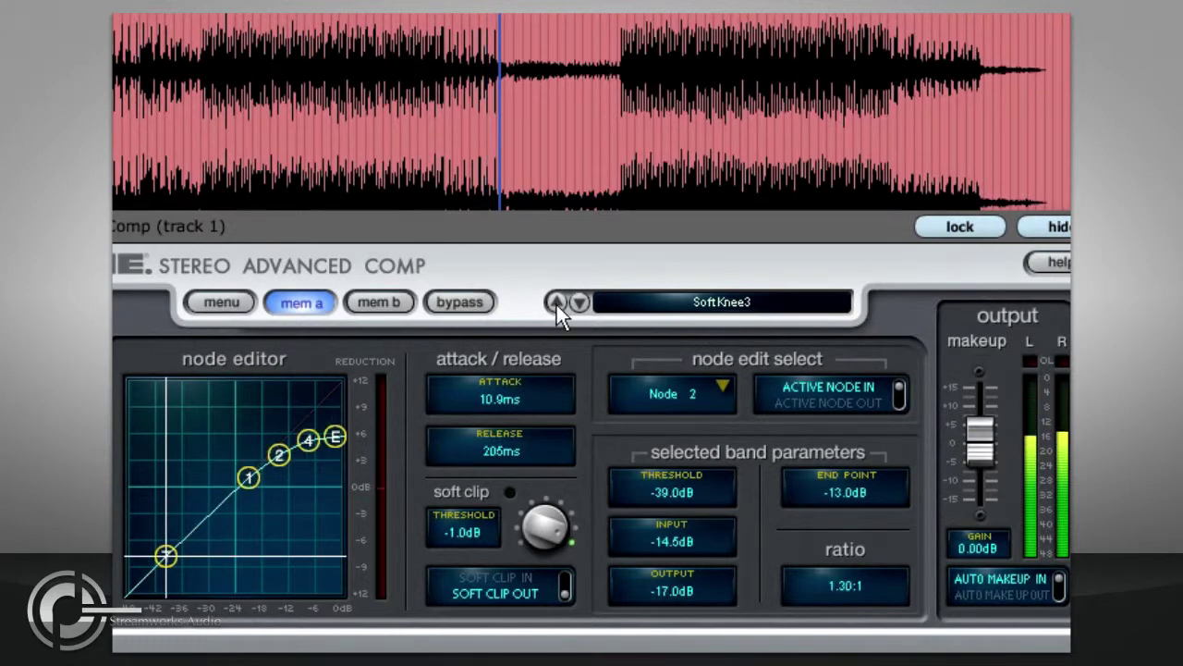
pyautogui.click(557, 304)
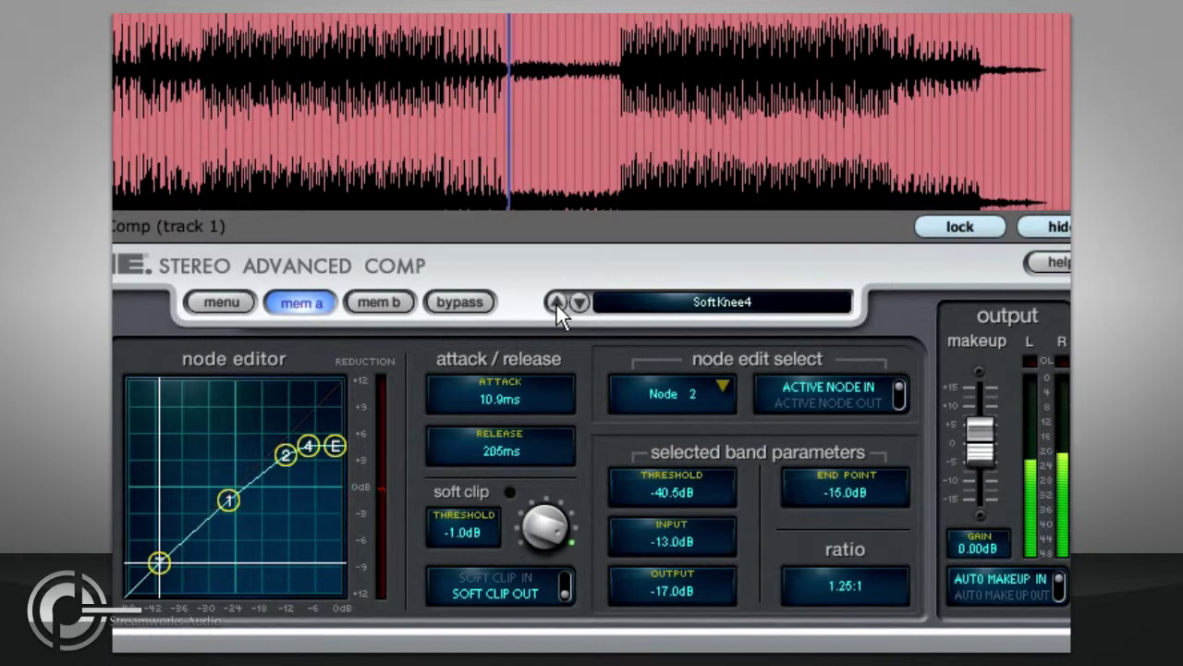
pyautogui.click(557, 305)
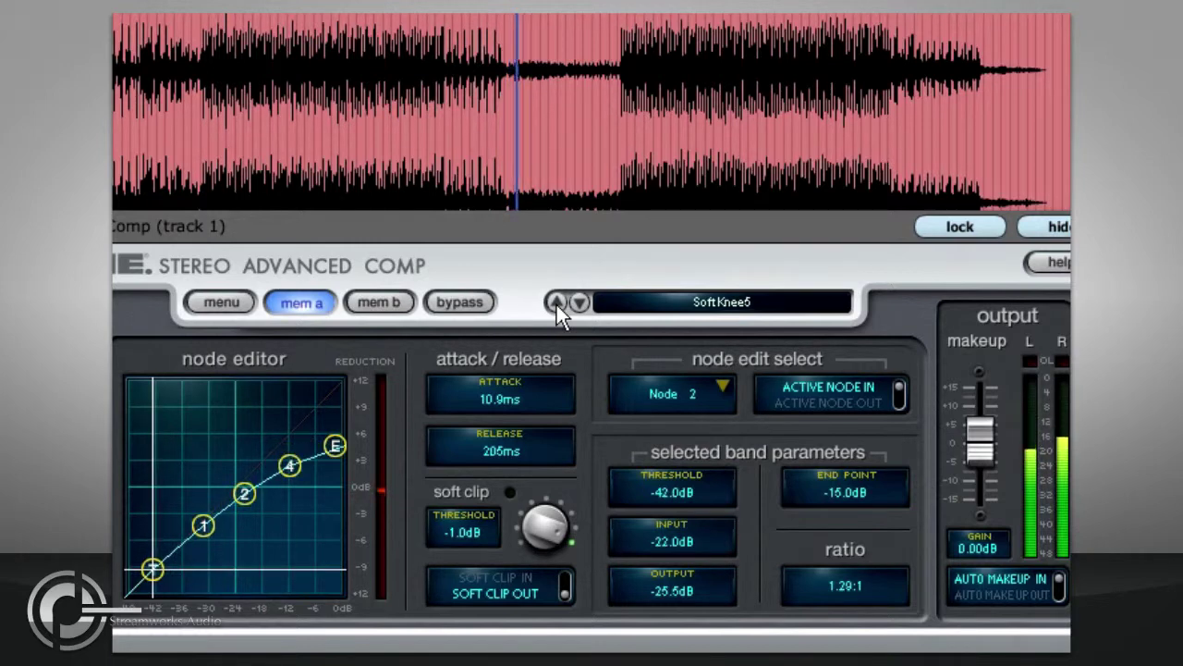
pyautogui.click(623, 302)
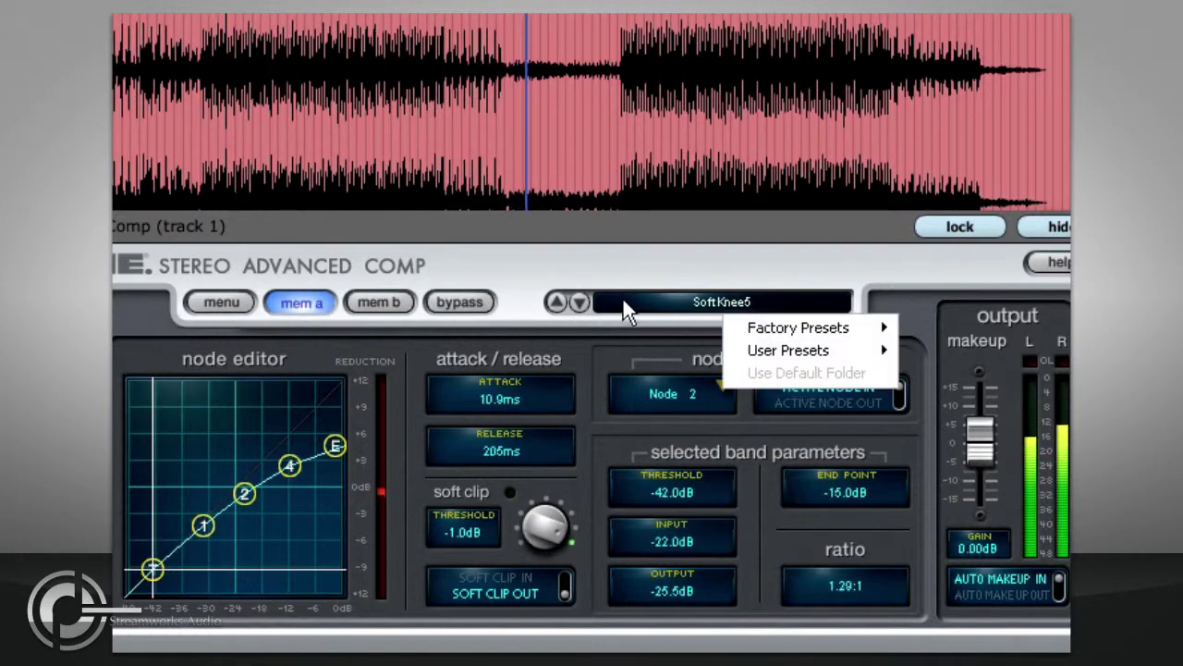
pyautogui.moveTo(772, 323)
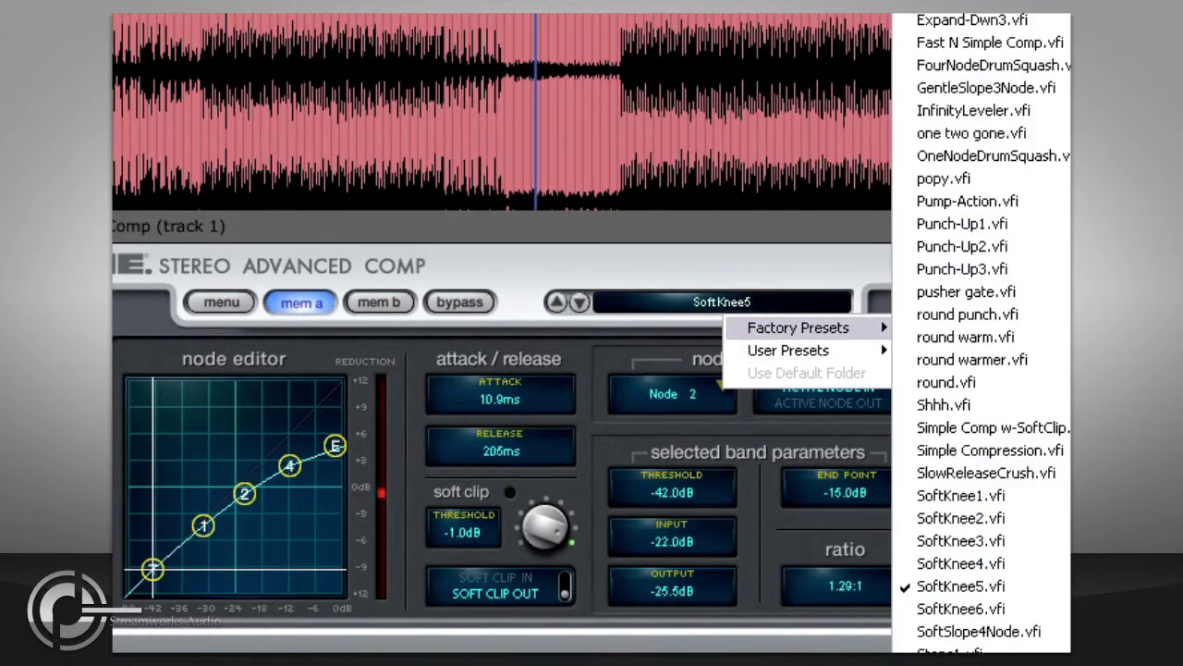
# - Step from Vintage1 to Vintage3 and delete node 3, leaving -29.5 dB threshold, -11.0 dB end point
pyautogui.click(961, 653)
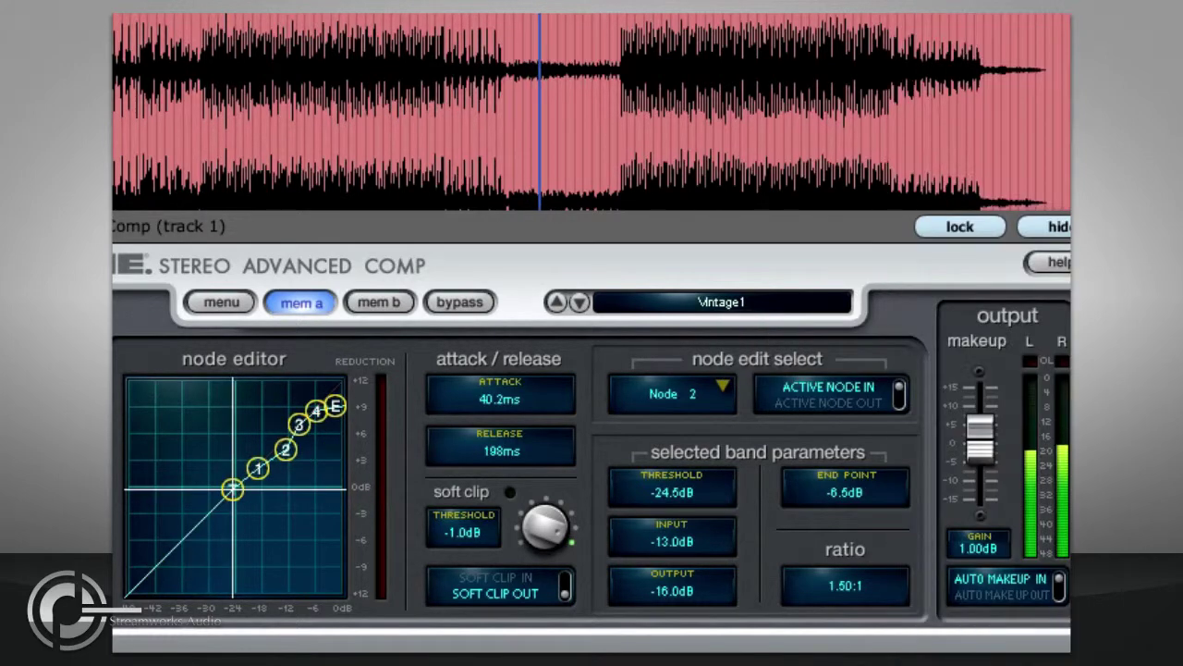
pyautogui.click(558, 301)
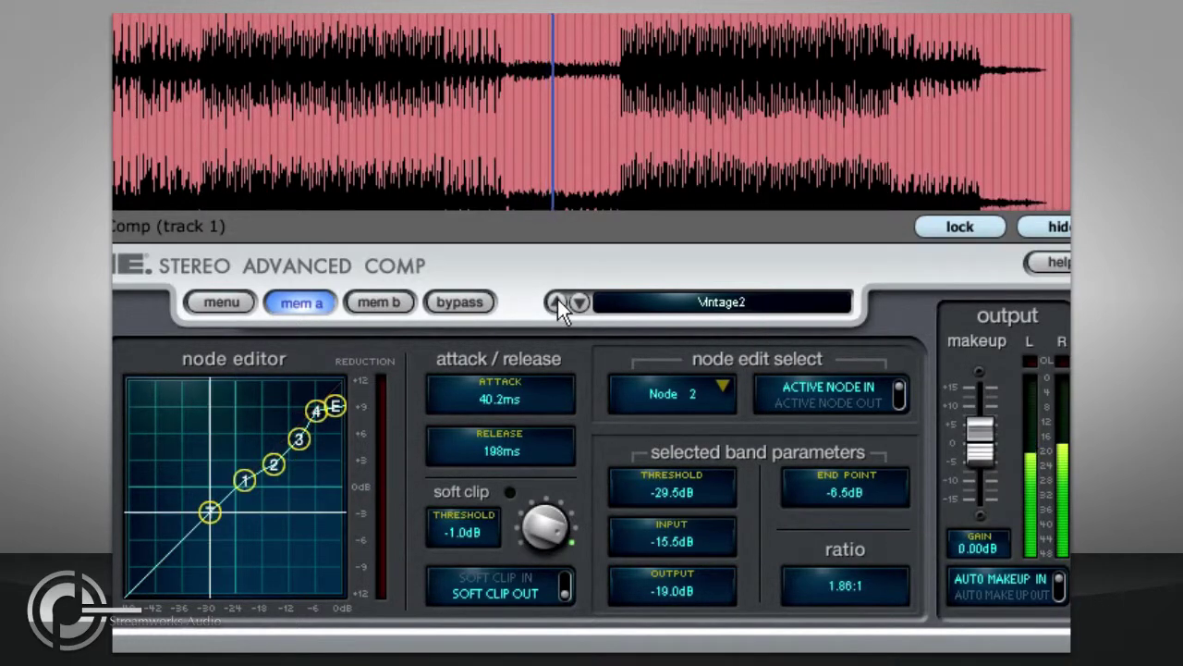
pyautogui.click(558, 300)
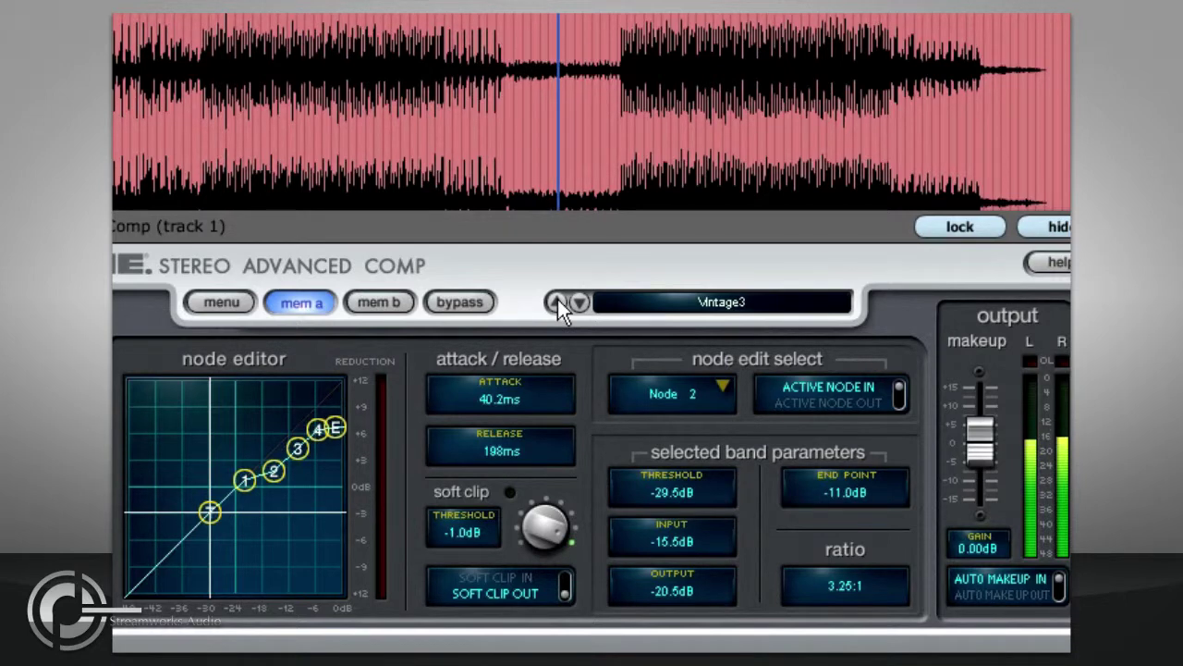
pyautogui.click(297, 447)
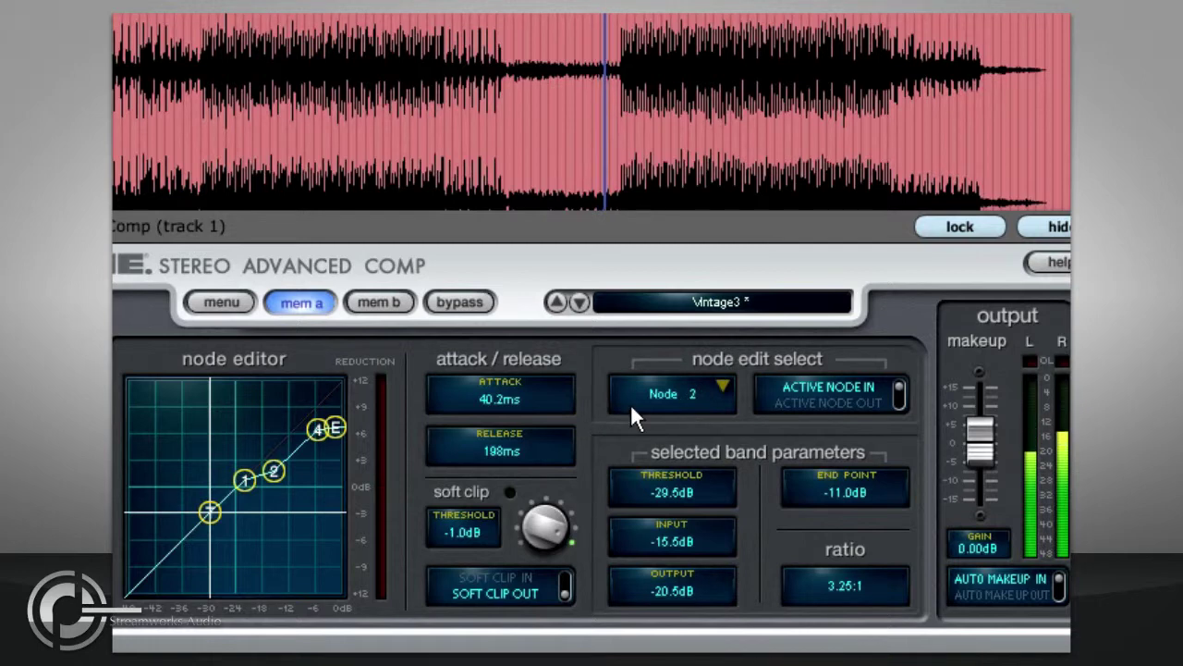
pyautogui.click(246, 480)
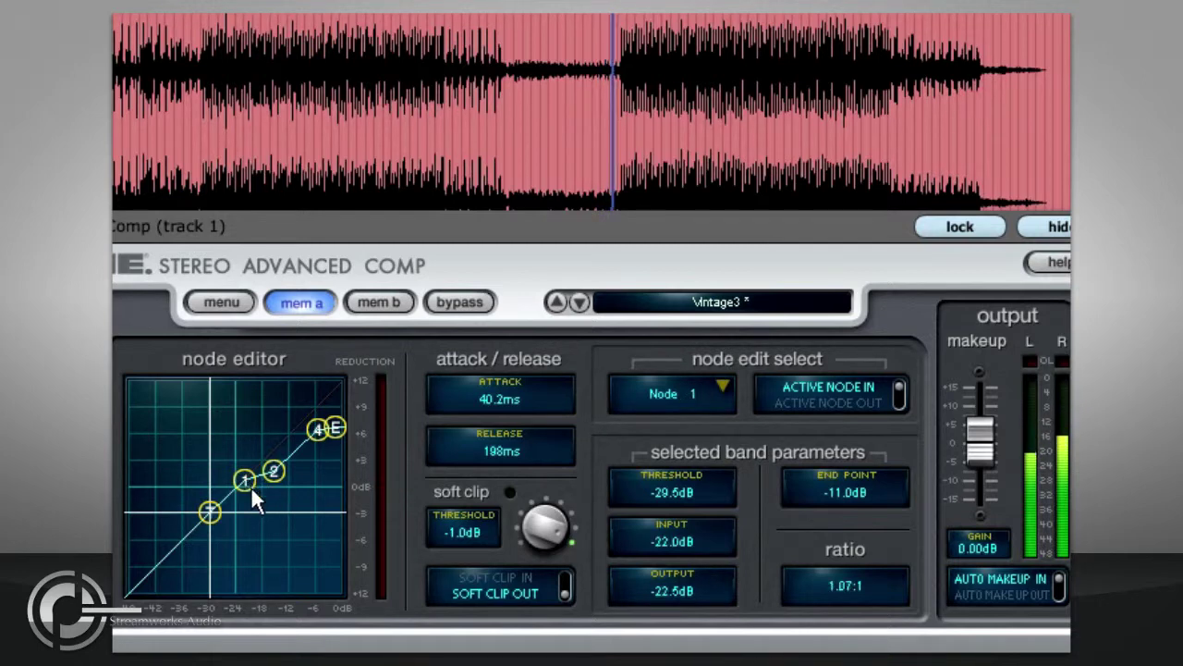
# - Select Node 2, toggle it off and on, and set it to -15.0 dB input, -10.0 dB output
pyautogui.click(688, 391)
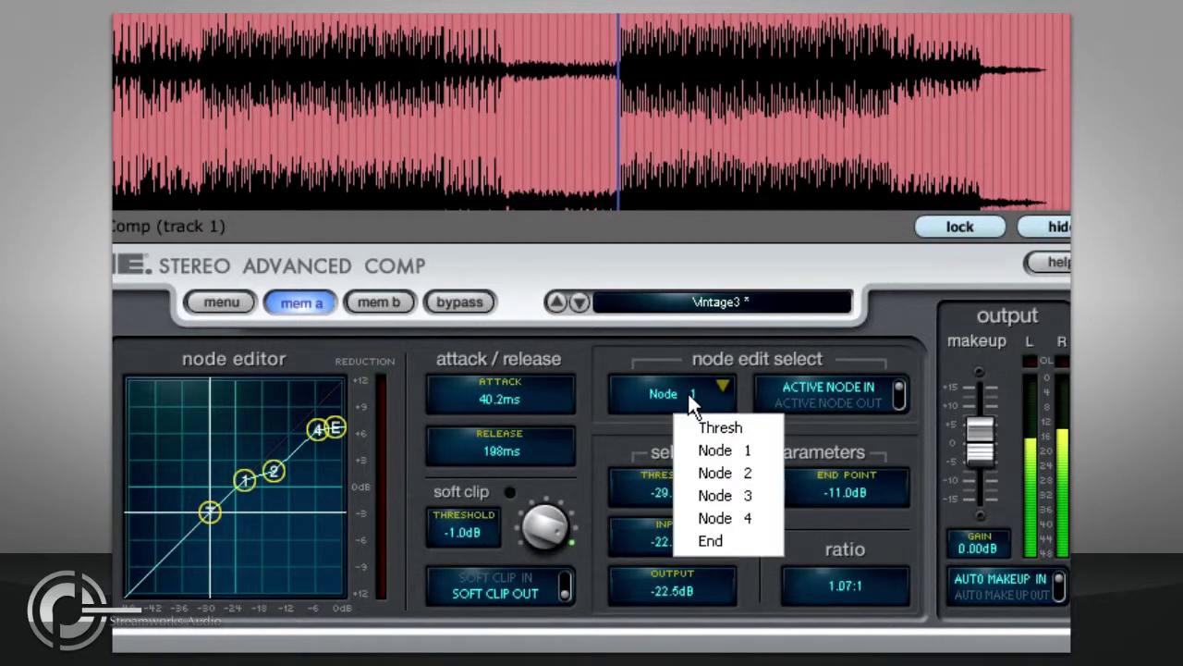
pyautogui.click(747, 472)
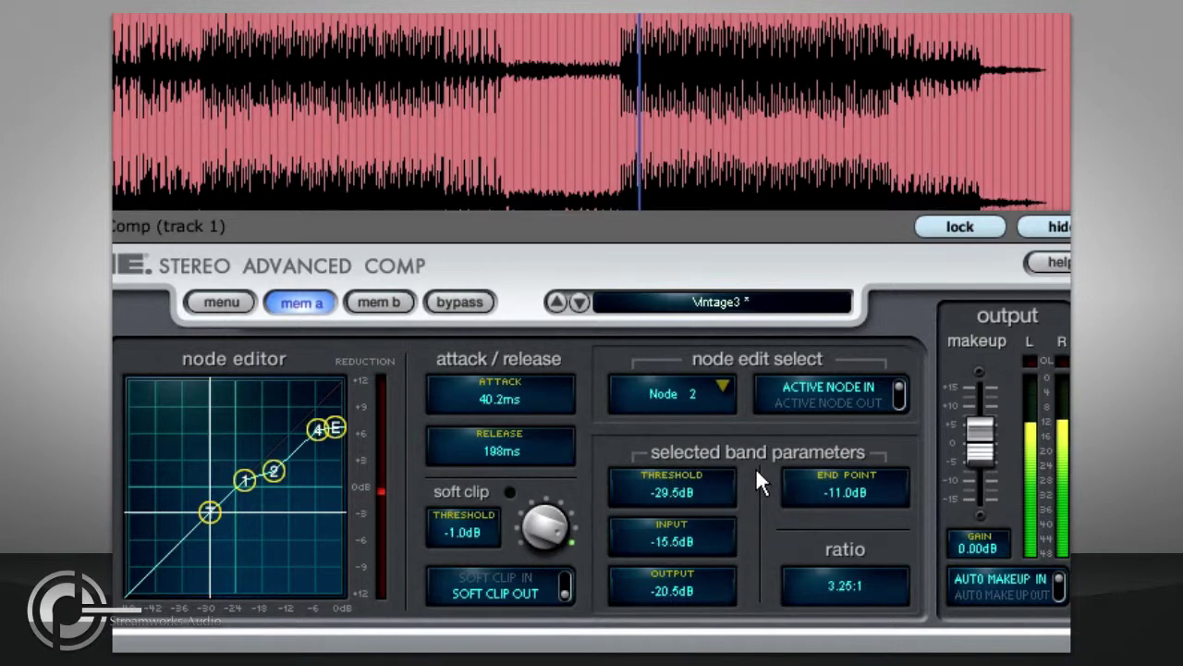
pyautogui.click(820, 394)
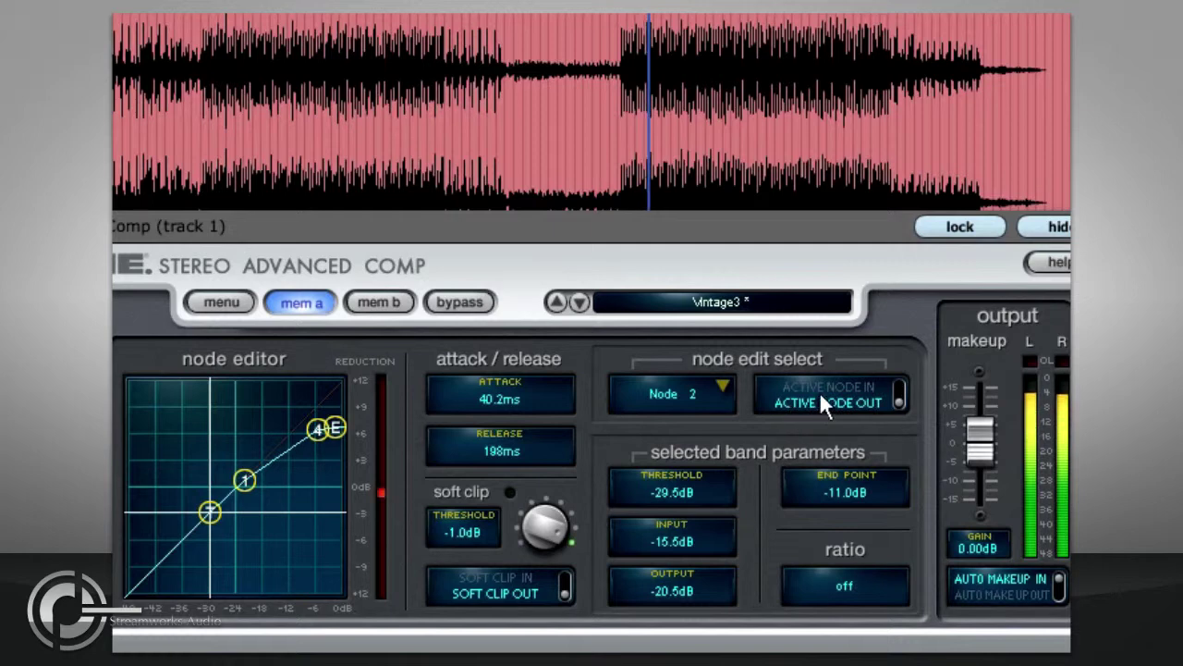
pyautogui.click(819, 392)
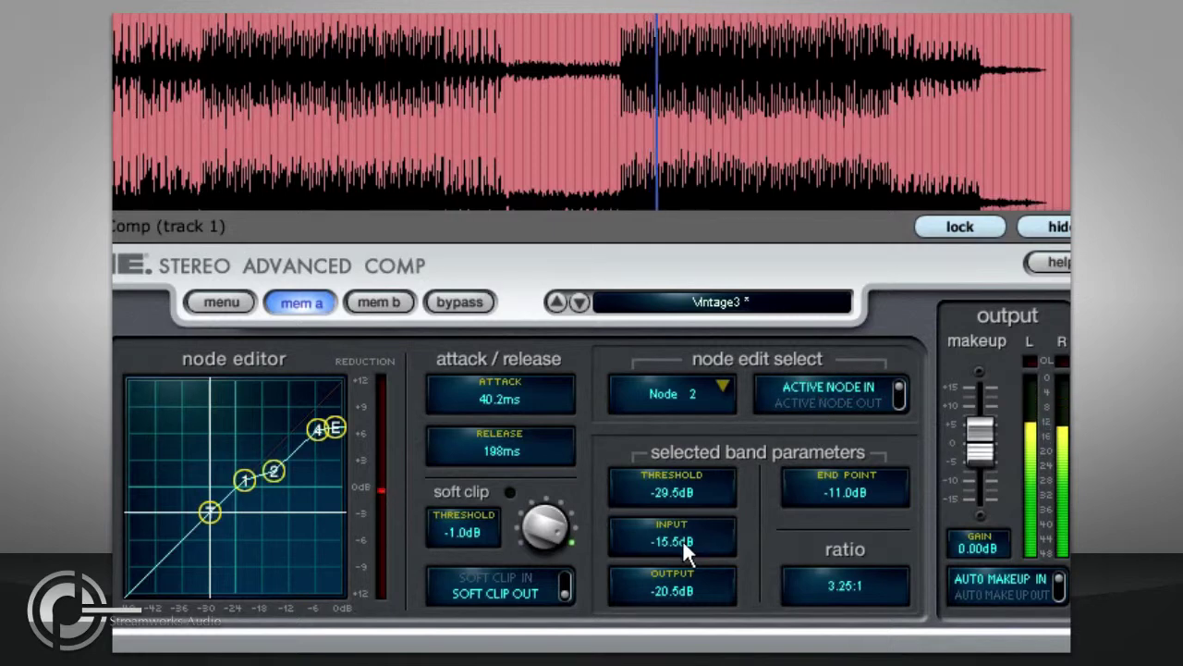
pyautogui.moveTo(682, 539); pyautogui.dragTo(682, 542)
pyautogui.moveTo(682, 590); pyautogui.dragTo(682, 587)
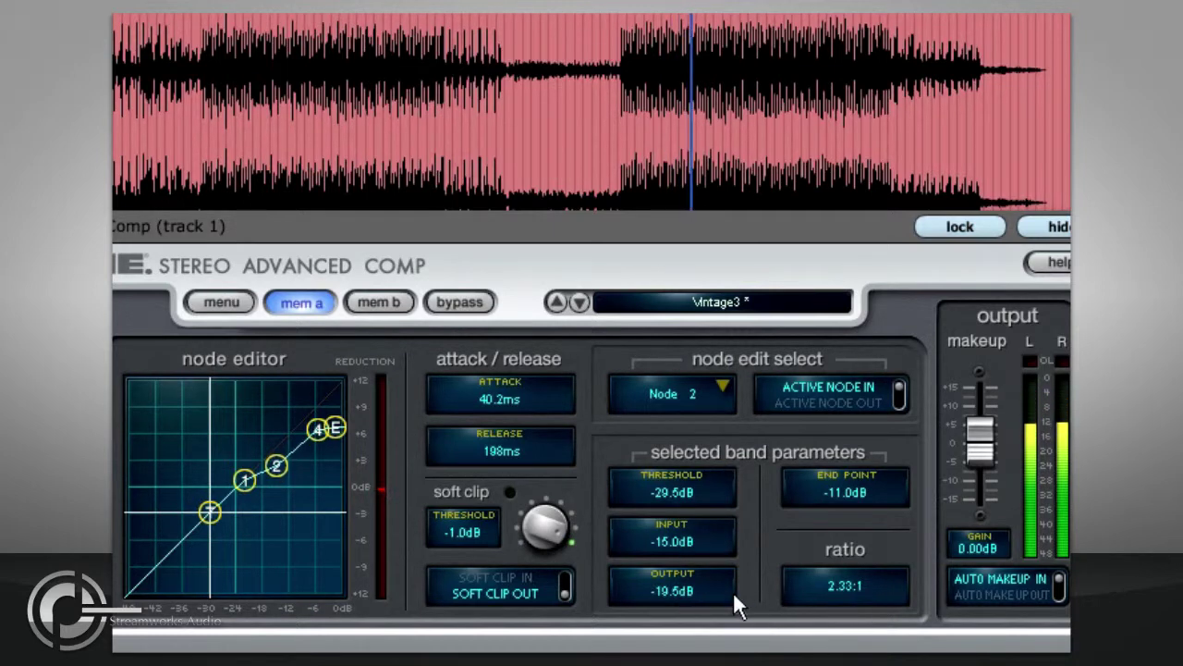
pyautogui.moveTo(674, 591); pyautogui.dragTo(673, 564)
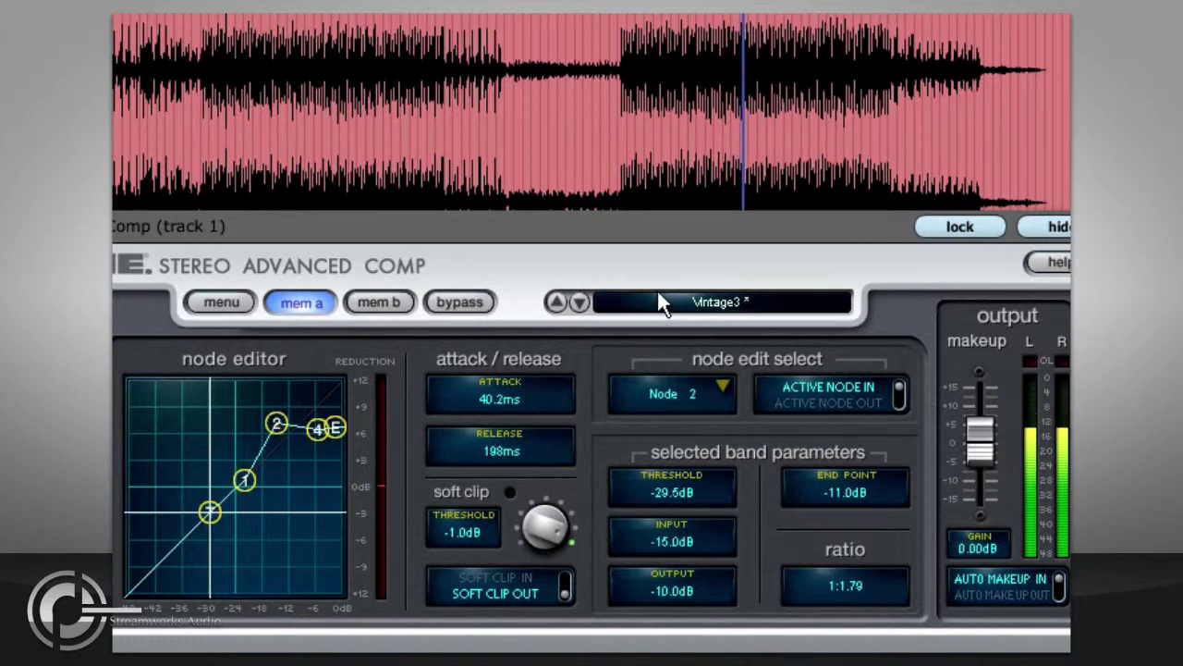
pyautogui.click(722, 309)
# - Load Punch-Up1, step to Punch-Up3, select the end node, and switch Auto Makeup to IN
pyautogui.moveTo(798, 325)
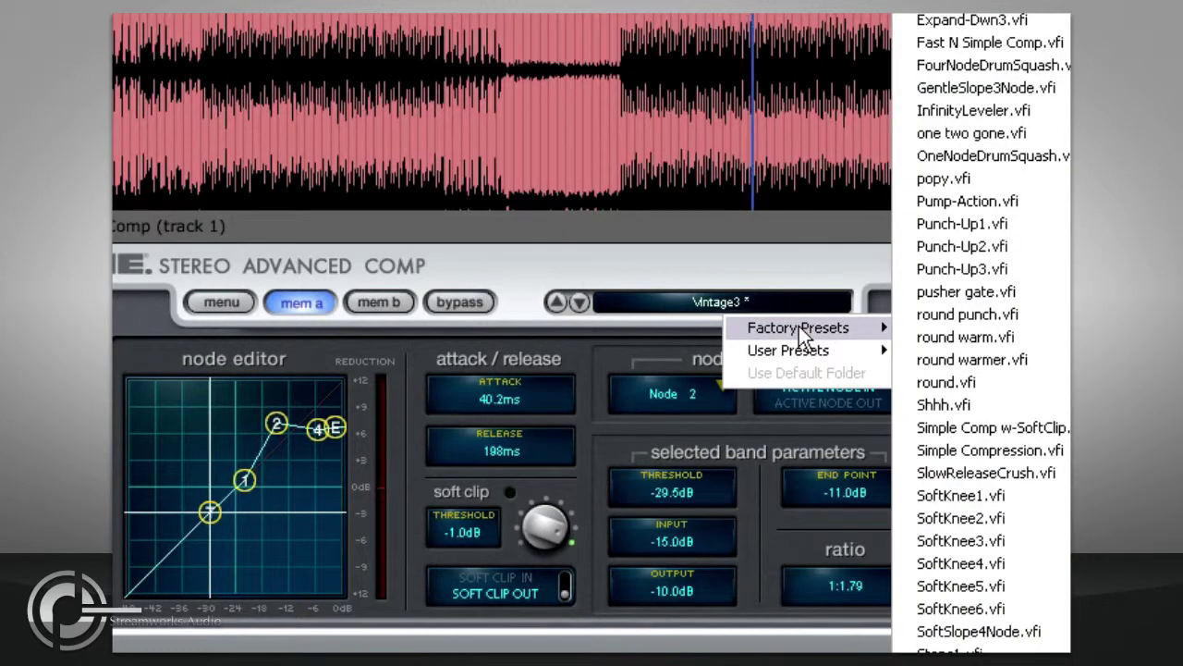
pyautogui.click(980, 224)
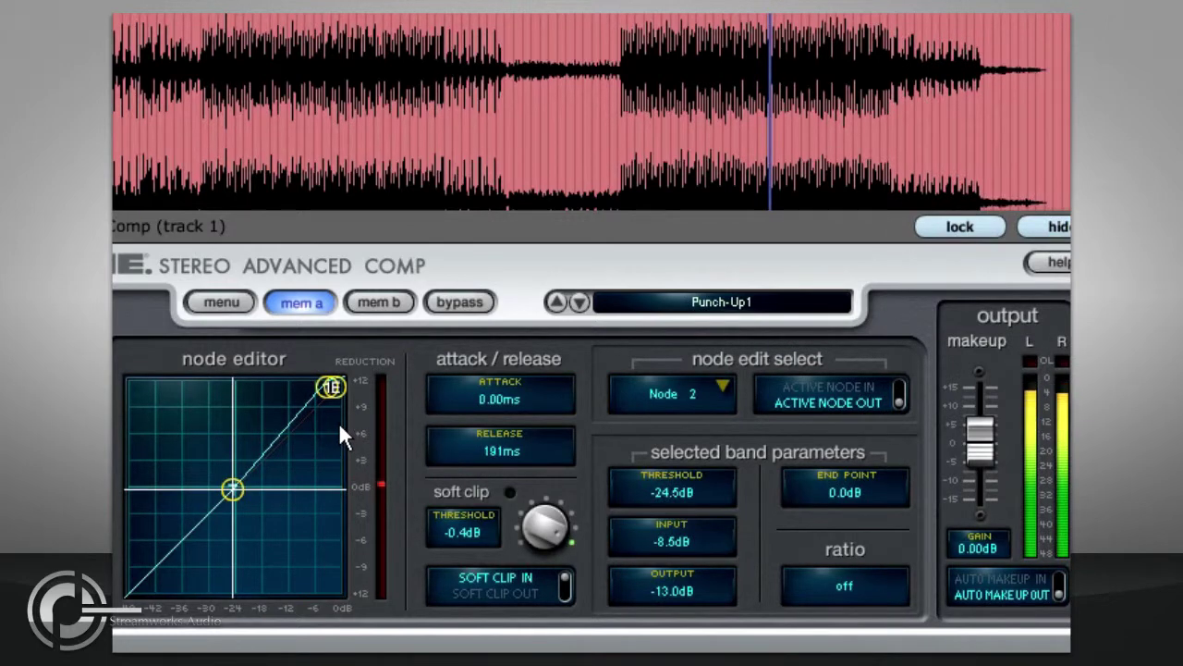
pyautogui.click(554, 303)
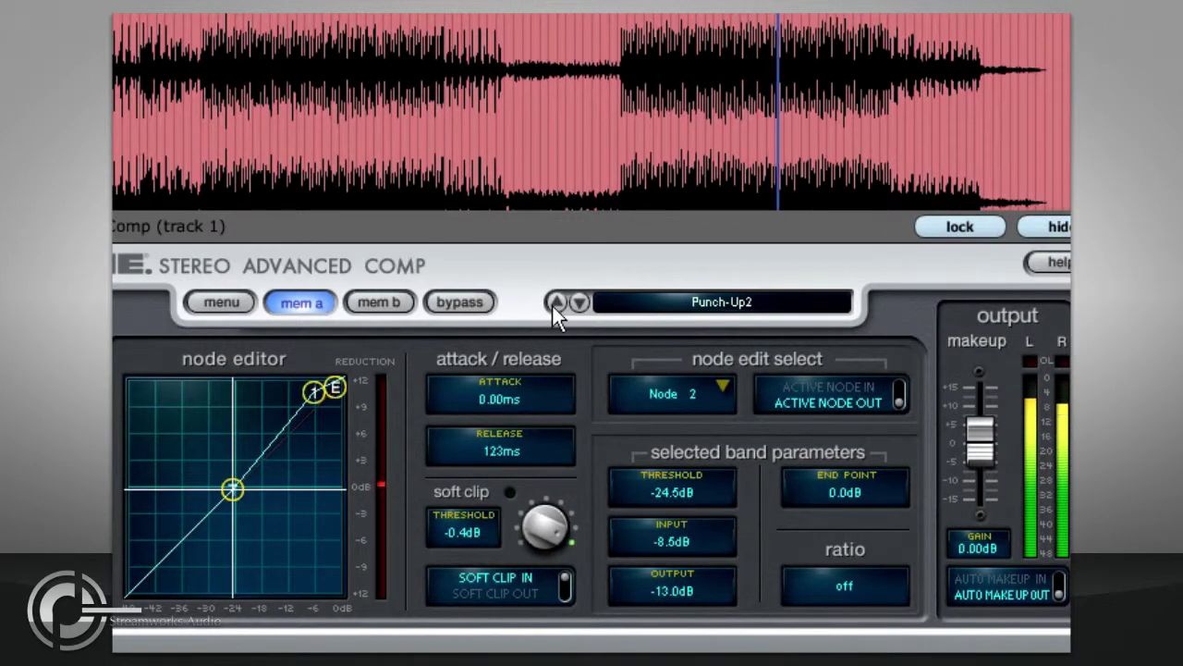
pyautogui.click(555, 303)
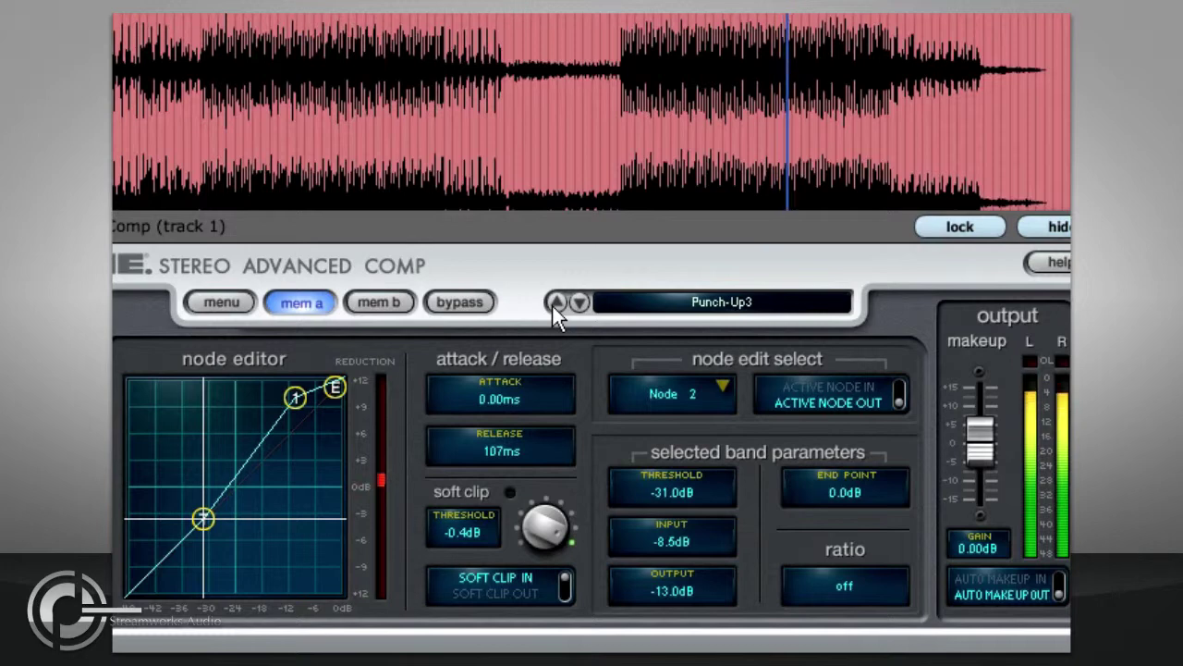
pyautogui.click(335, 386)
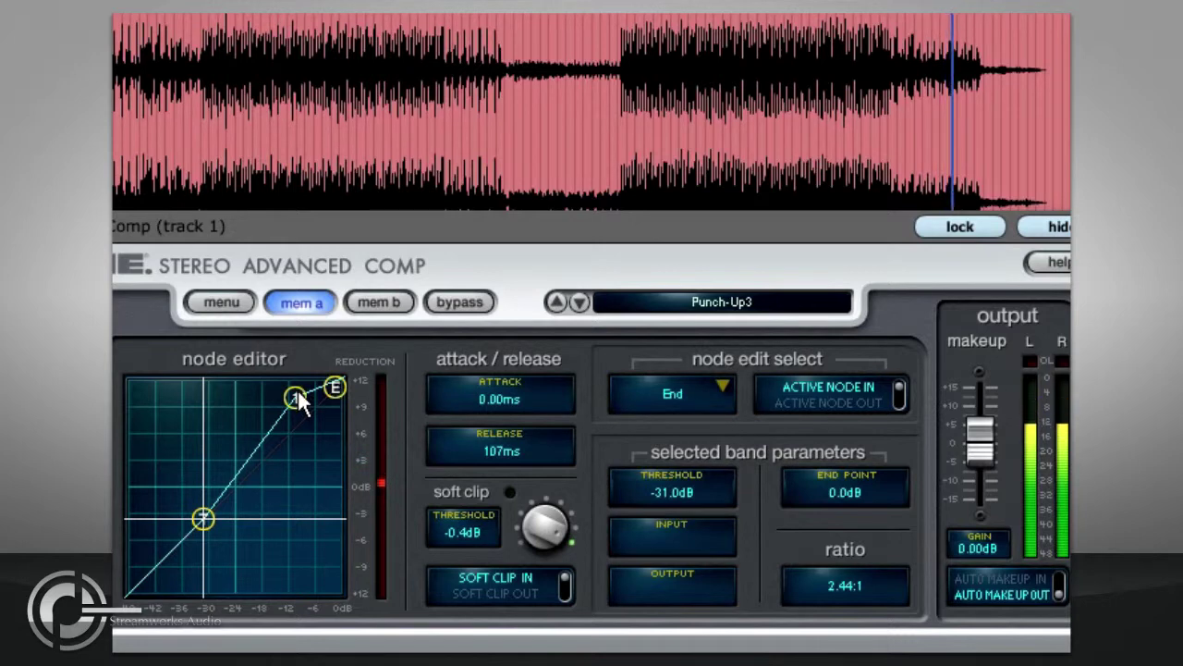
pyautogui.click(984, 584)
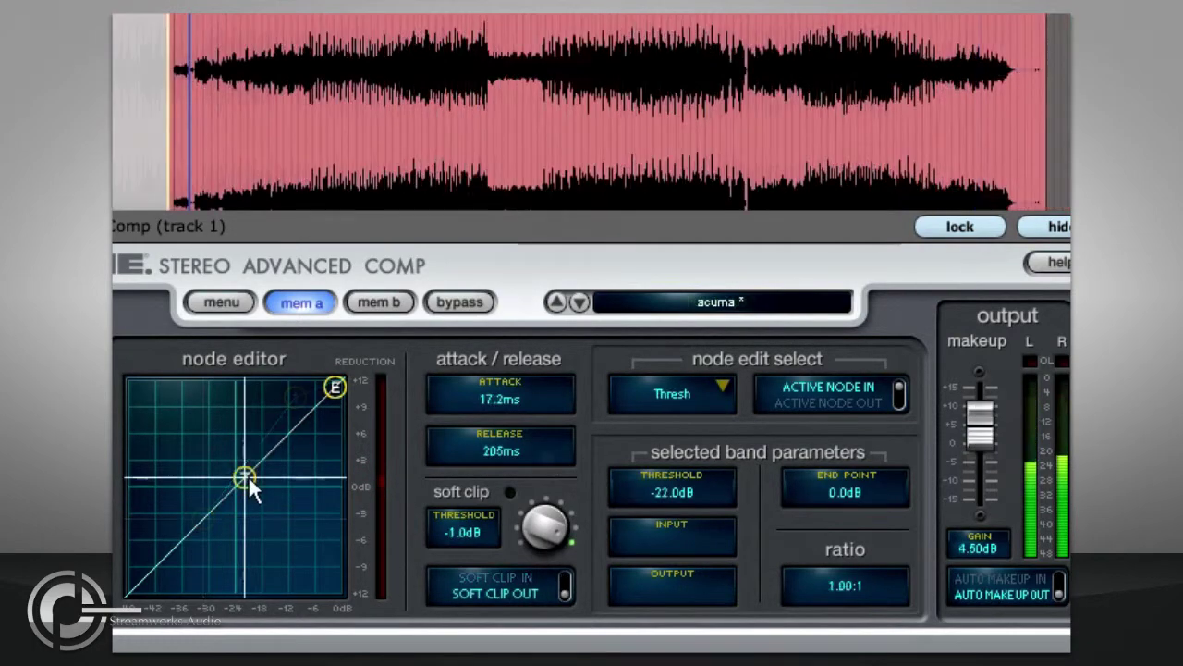
# - Lower the threshold to -48.0 dB and add node 1 at -43.0 dB in, -33.0 dB out
pyautogui.moveTo(248, 478); pyautogui.dragTo(153, 572)
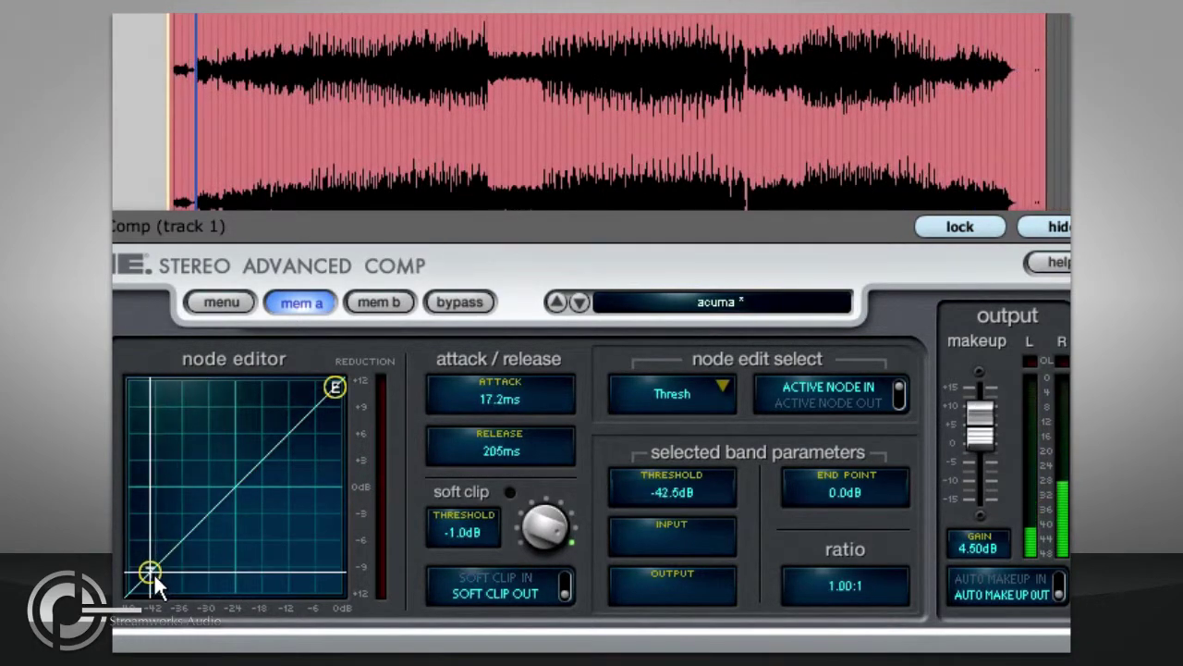
pyautogui.click(176, 542)
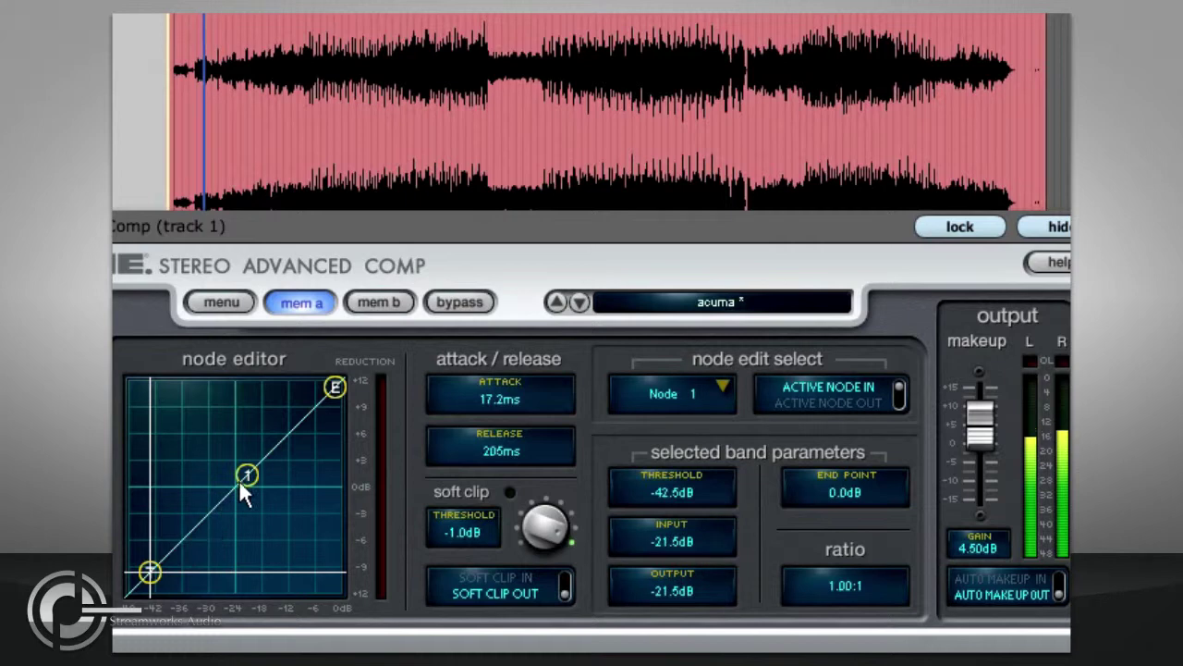
pyautogui.moveTo(239, 479); pyautogui.dragTo(170, 523)
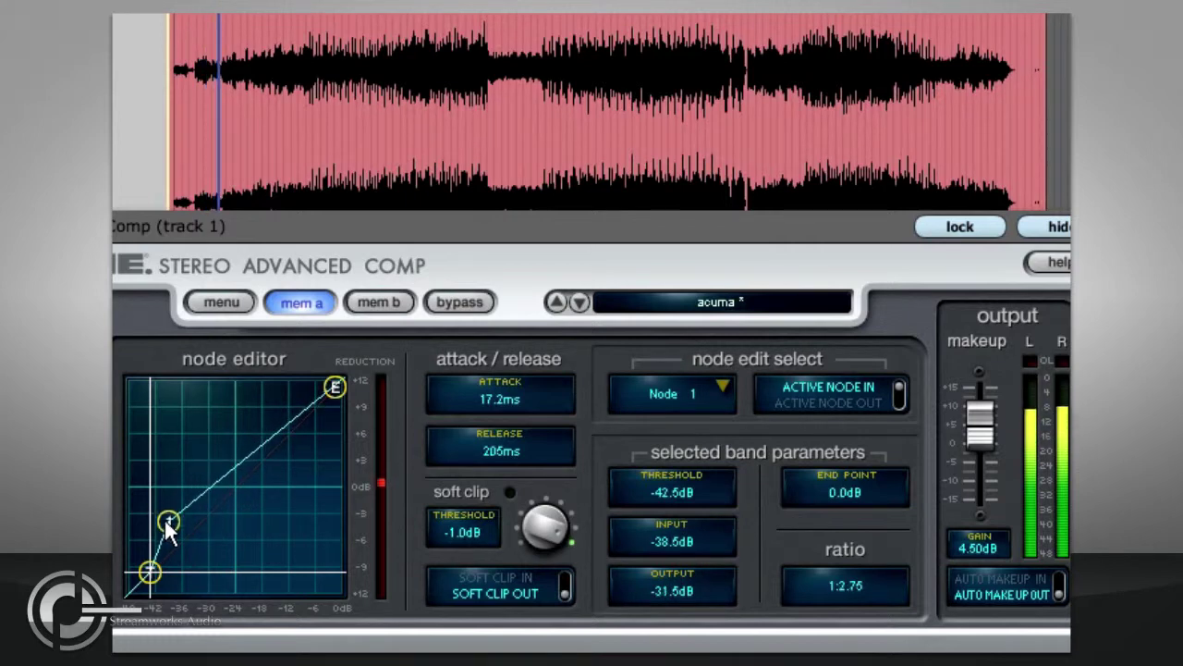
pyautogui.moveTo(151, 571); pyautogui.dragTo(124, 604)
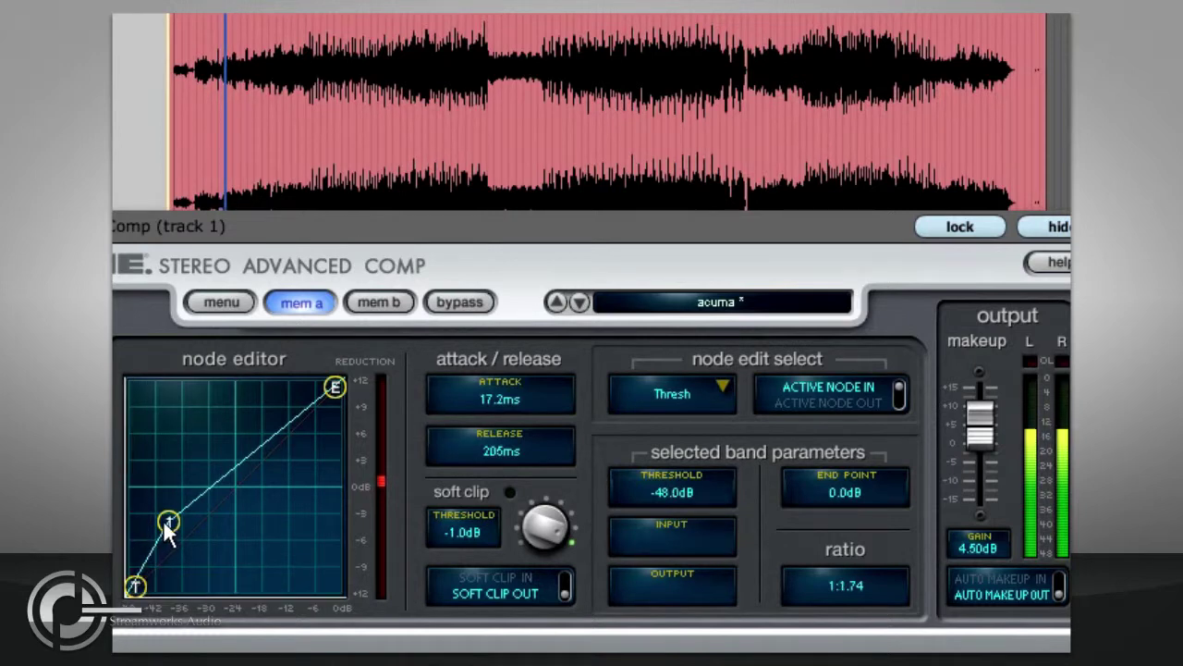
pyautogui.moveTo(167, 532); pyautogui.dragTo(145, 536)
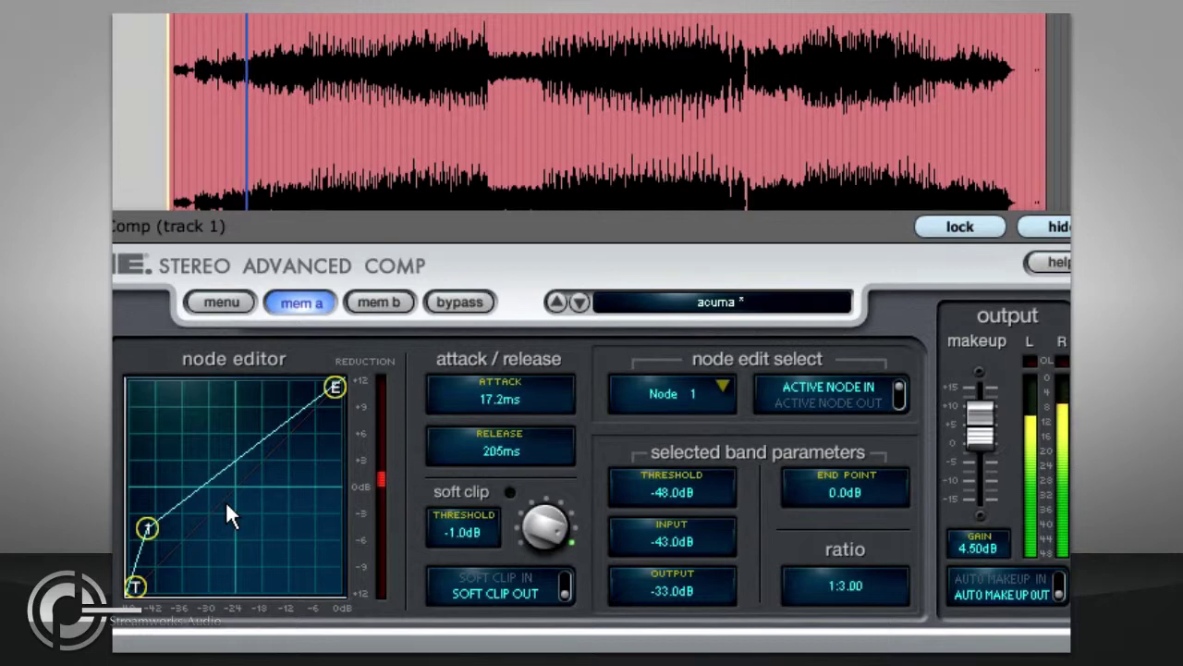
# - Reset makeup gain to 0.00 dB, then bypass and re-enable the compressor to compare
pyautogui.keyDown('alt'); pyautogui.click(972, 431); pyautogui.keyUp('alt')
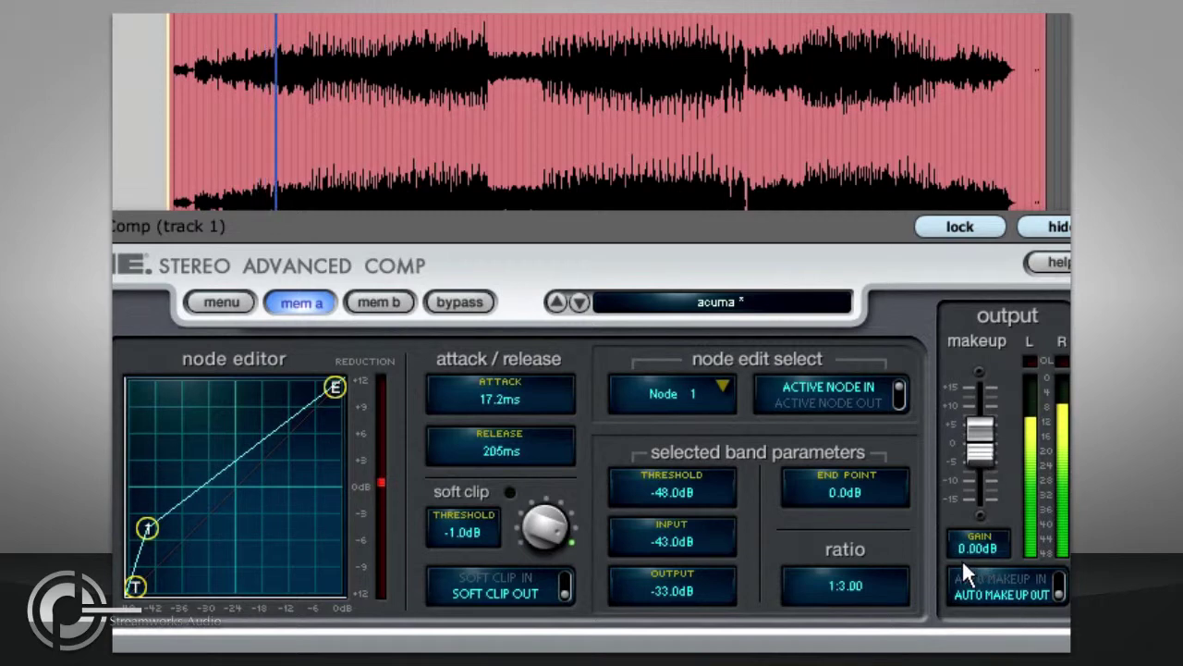
pyautogui.click(481, 307)
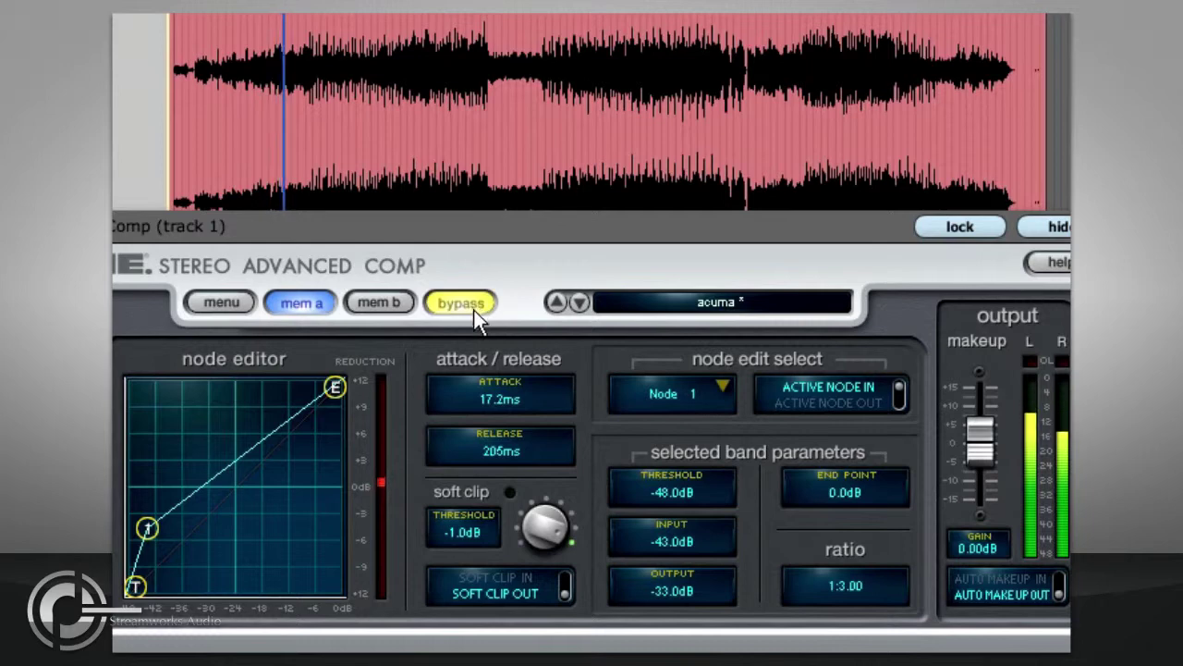
pyautogui.click(473, 310)
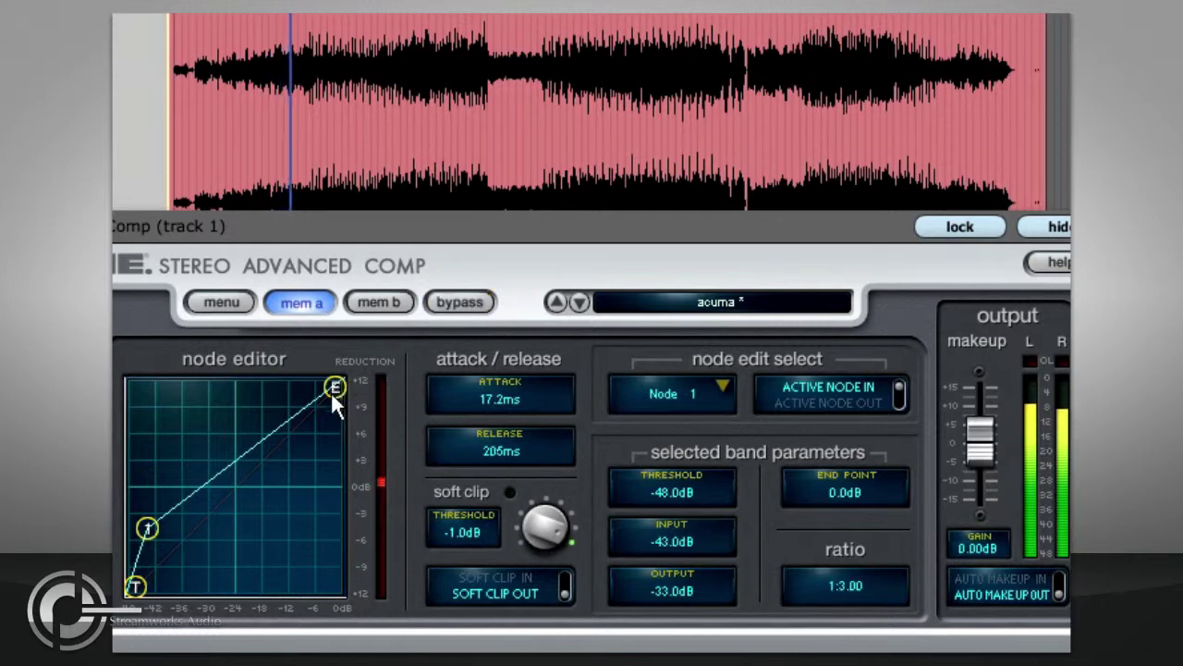
# - Drop the curve's end point below 0 dB, and set attack to 64.1 ms and release to 66.6 ms
pyautogui.moveTo(330, 391); pyautogui.dragTo(330, 435)
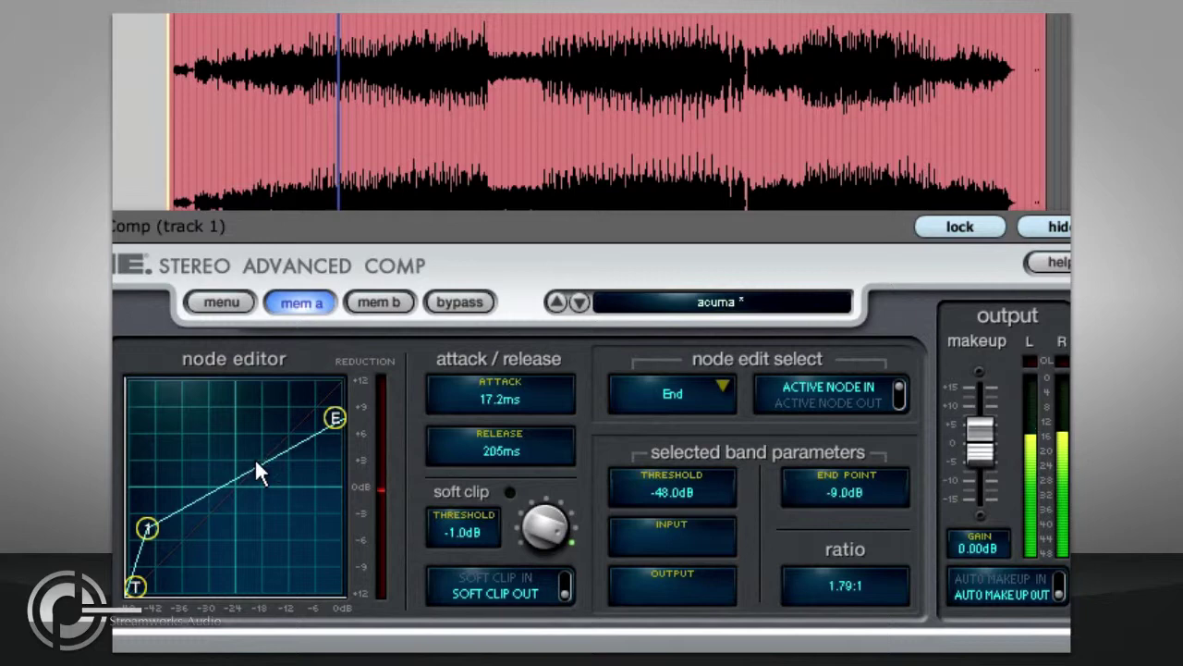
pyautogui.scroll(2, 492, 404)
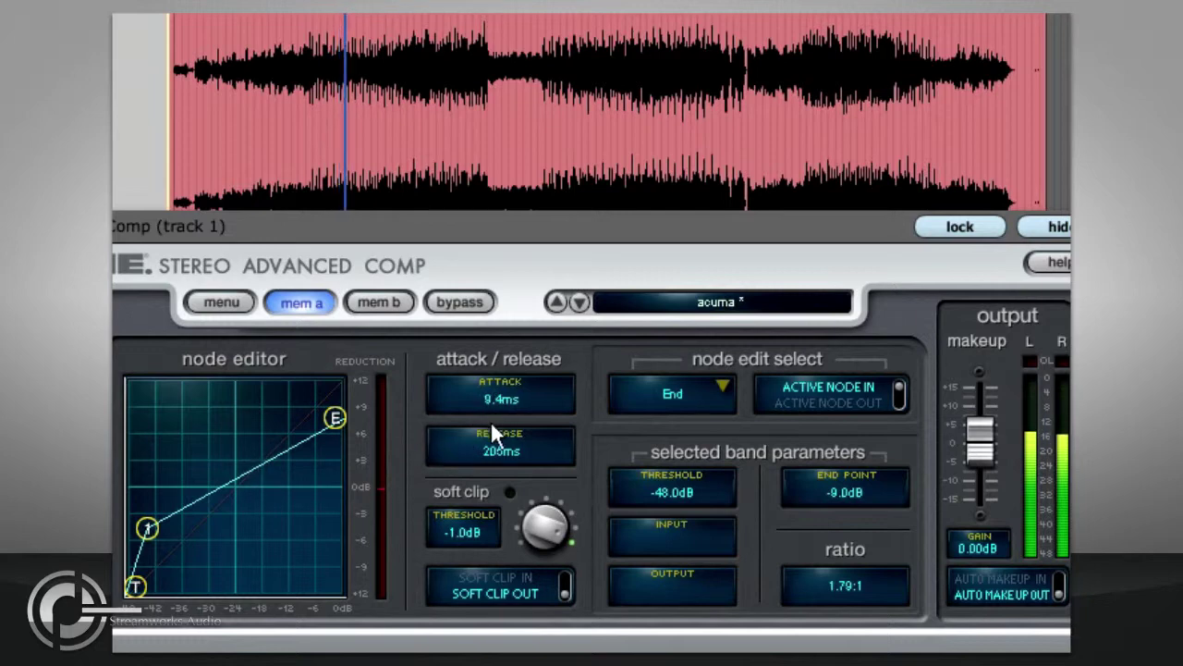
pyautogui.moveTo(492, 424); pyautogui.dragTo(495, 402)
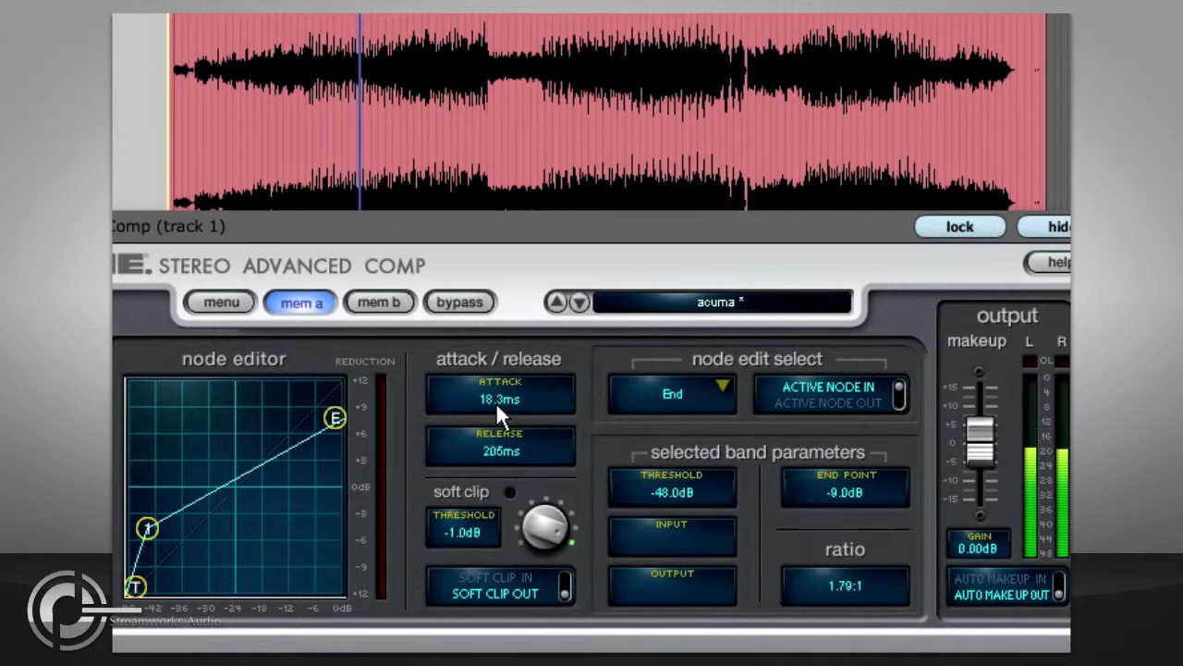
pyautogui.moveTo(497, 444); pyautogui.dragTo(497, 481)
pyautogui.moveTo(519, 379); pyautogui.dragTo(501, 352)
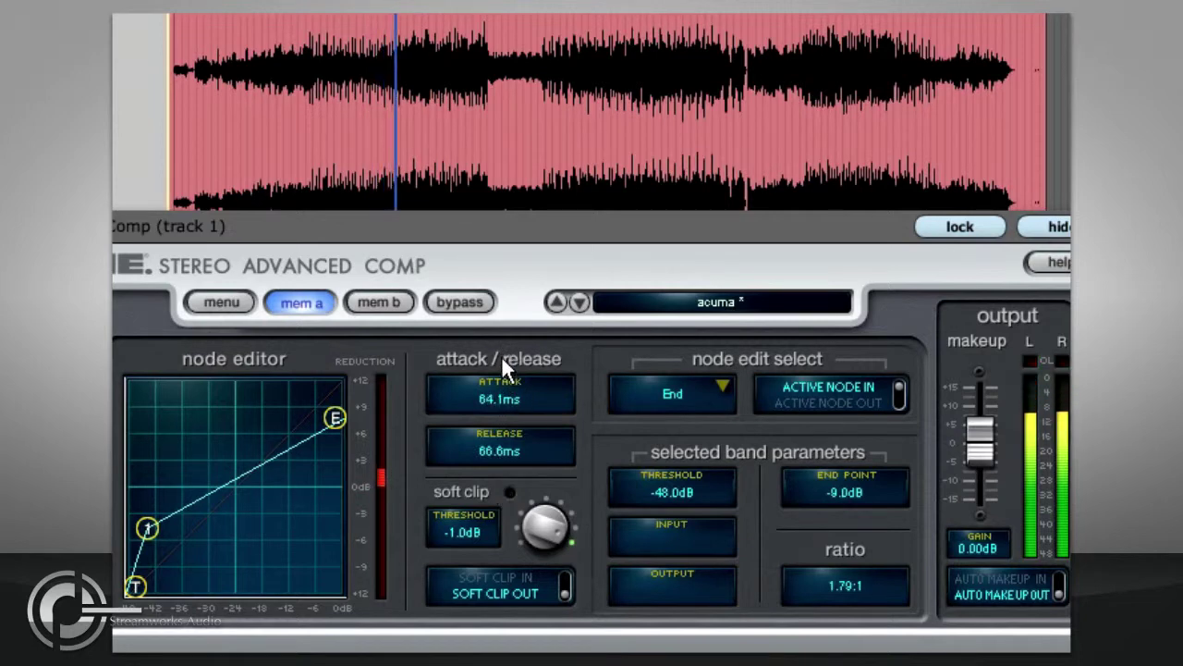
# - Turn on soft clipping at a -6.4 dB threshold and set makeup gain to -1.00 dB
pyautogui.click(508, 583)
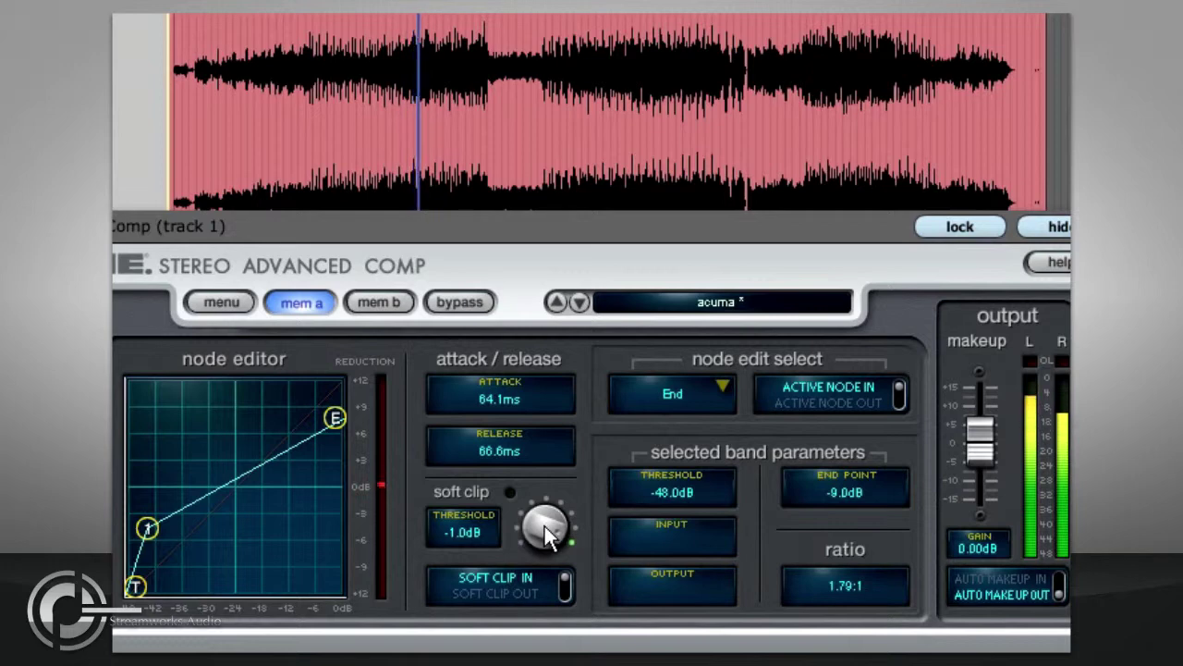
pyautogui.moveTo(544, 532); pyautogui.dragTo(545, 644)
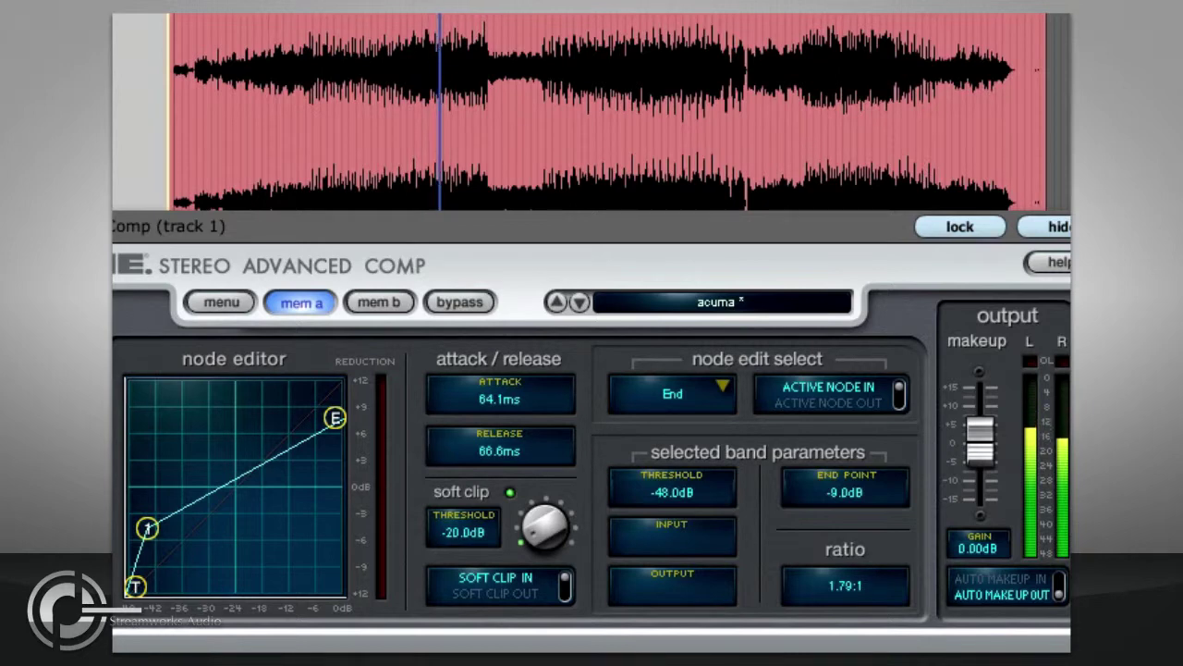
pyautogui.moveTo(545, 645); pyautogui.dragTo(532, 558)
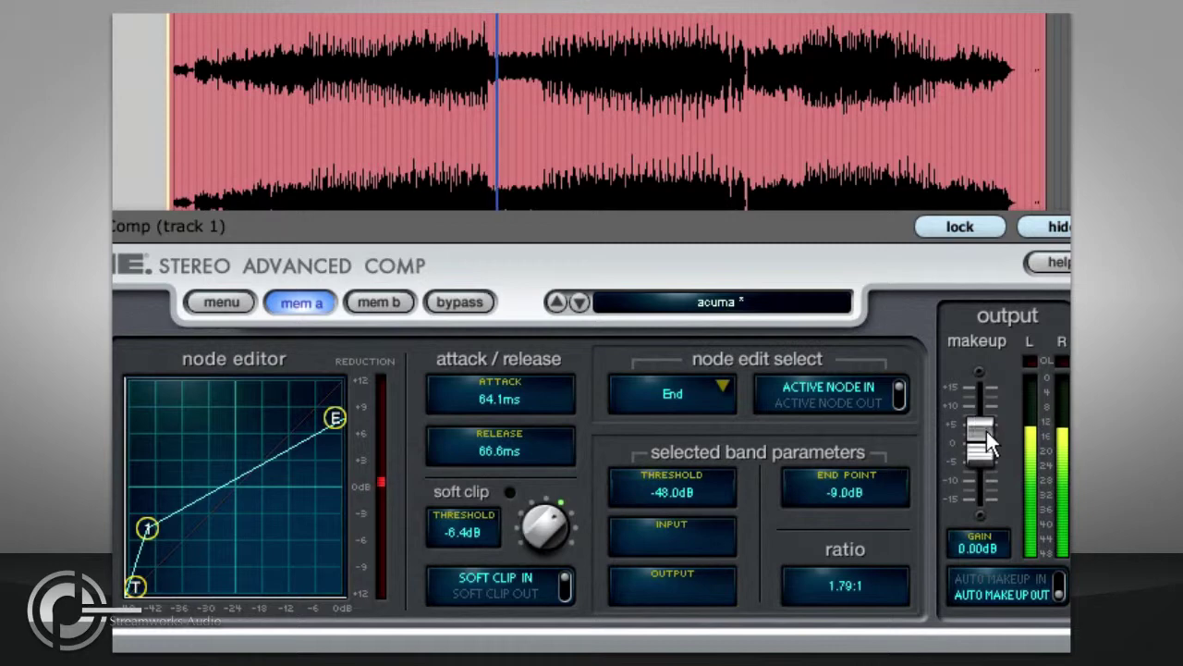
pyautogui.moveTo(986, 431); pyautogui.dragTo(982, 470)
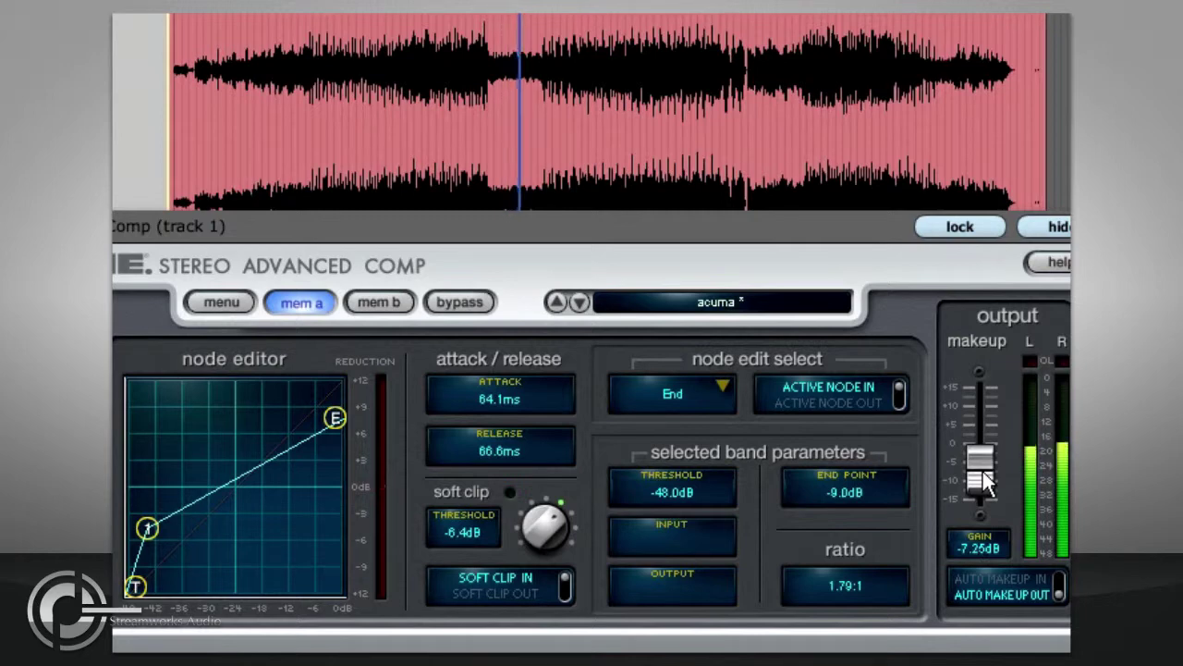
pyautogui.moveTo(983, 472); pyautogui.dragTo(983, 448)
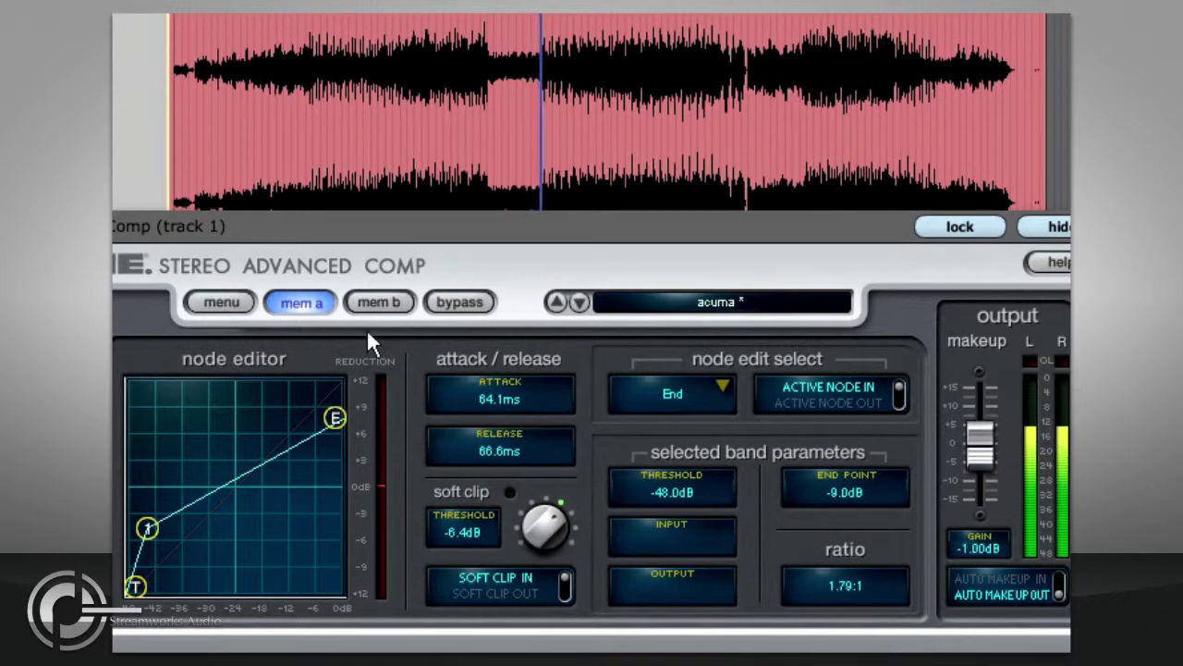
# - Copy memory A's settings and paste them into memory B
pyautogui.click(234, 309)
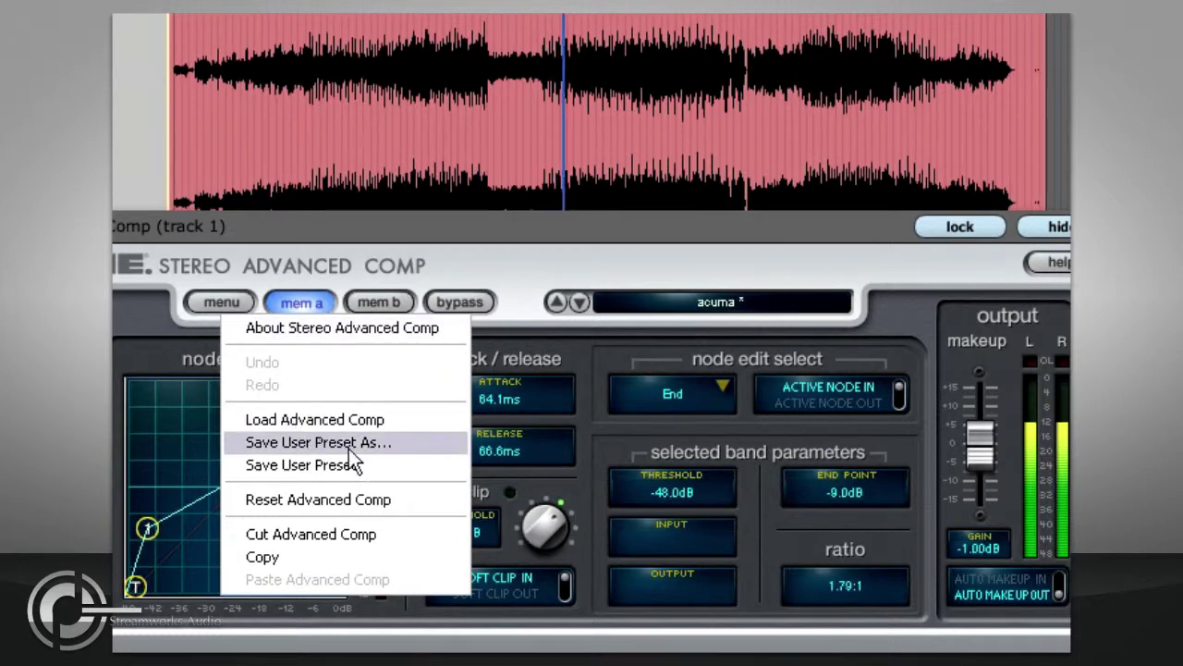
pyautogui.click(623, 302)
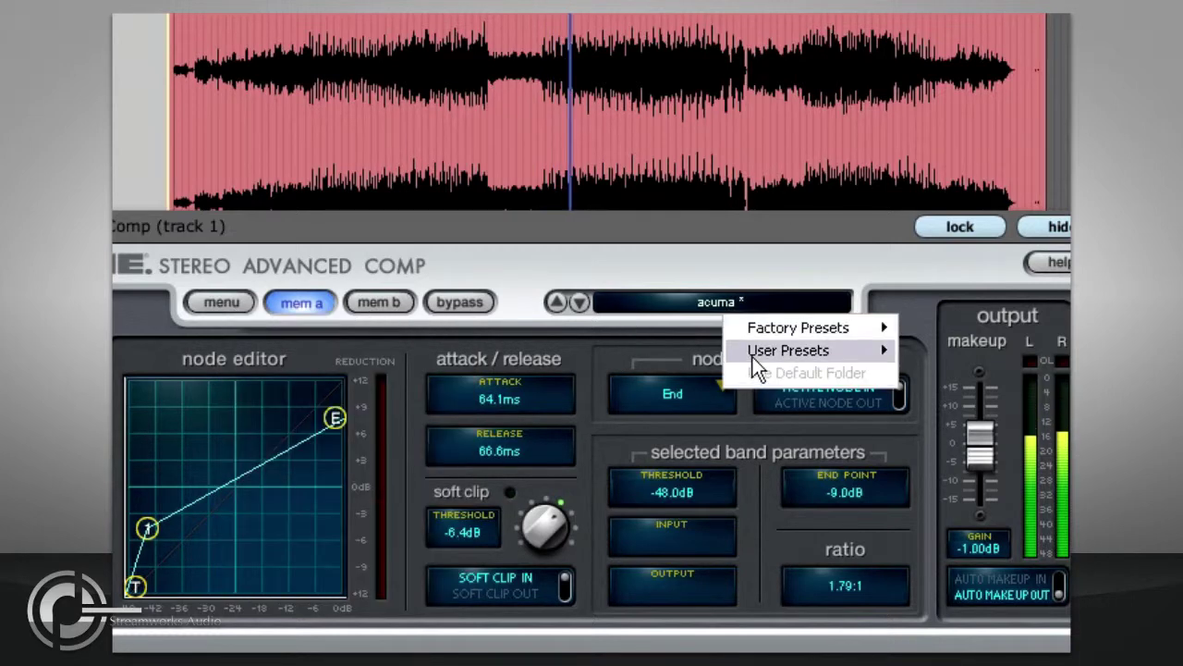
pyautogui.moveTo(753, 357)
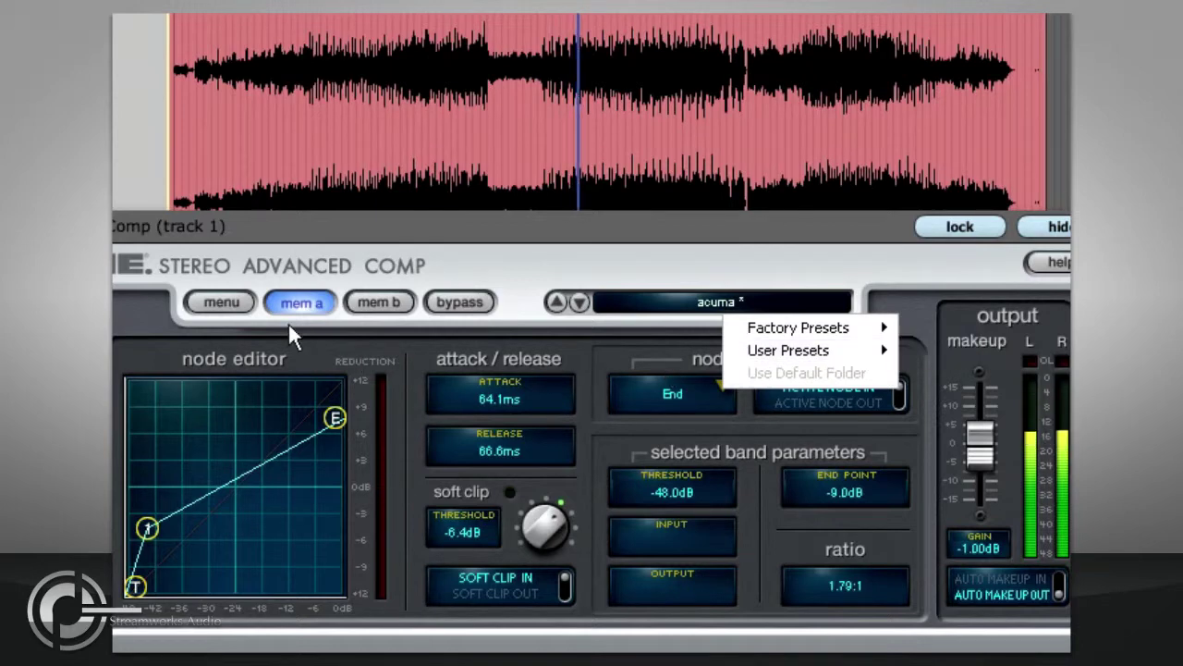
pyautogui.click(235, 306)
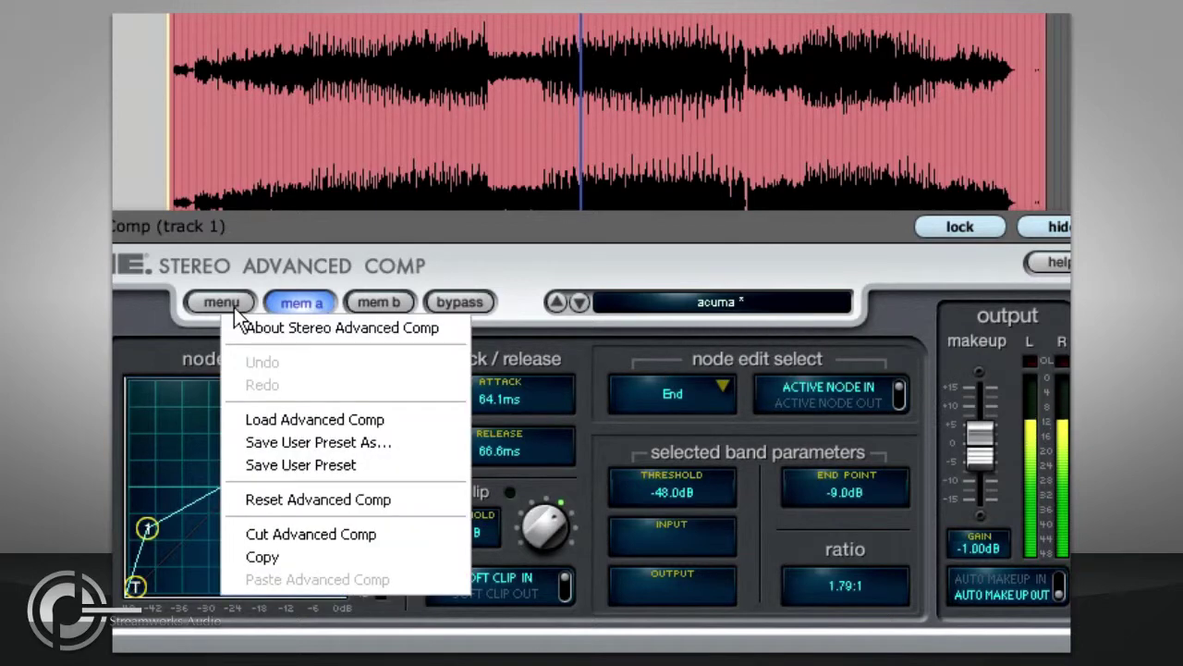
pyautogui.click(296, 554)
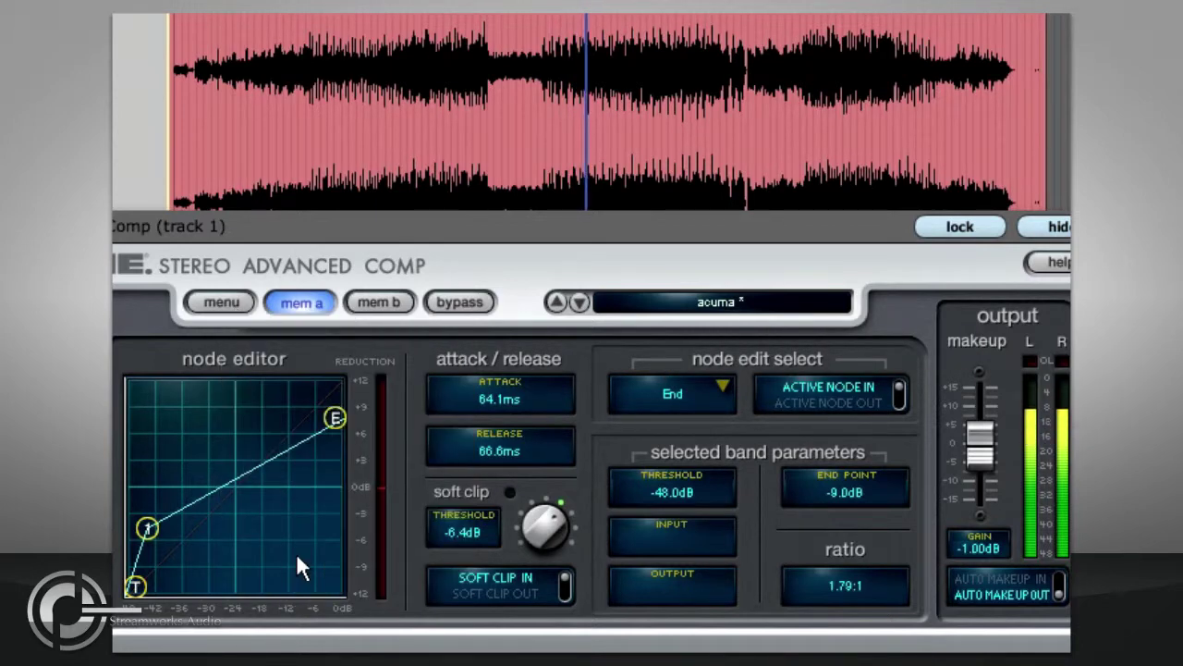
pyautogui.click(382, 305)
pyautogui.click(222, 302)
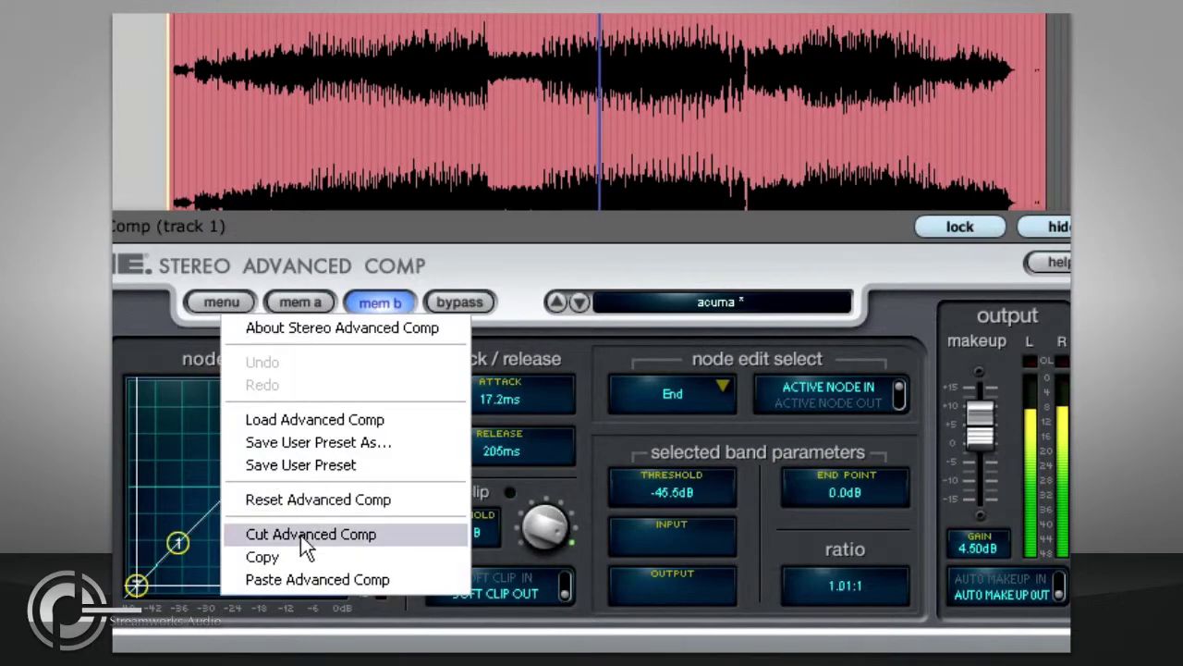
pyautogui.click(306, 577)
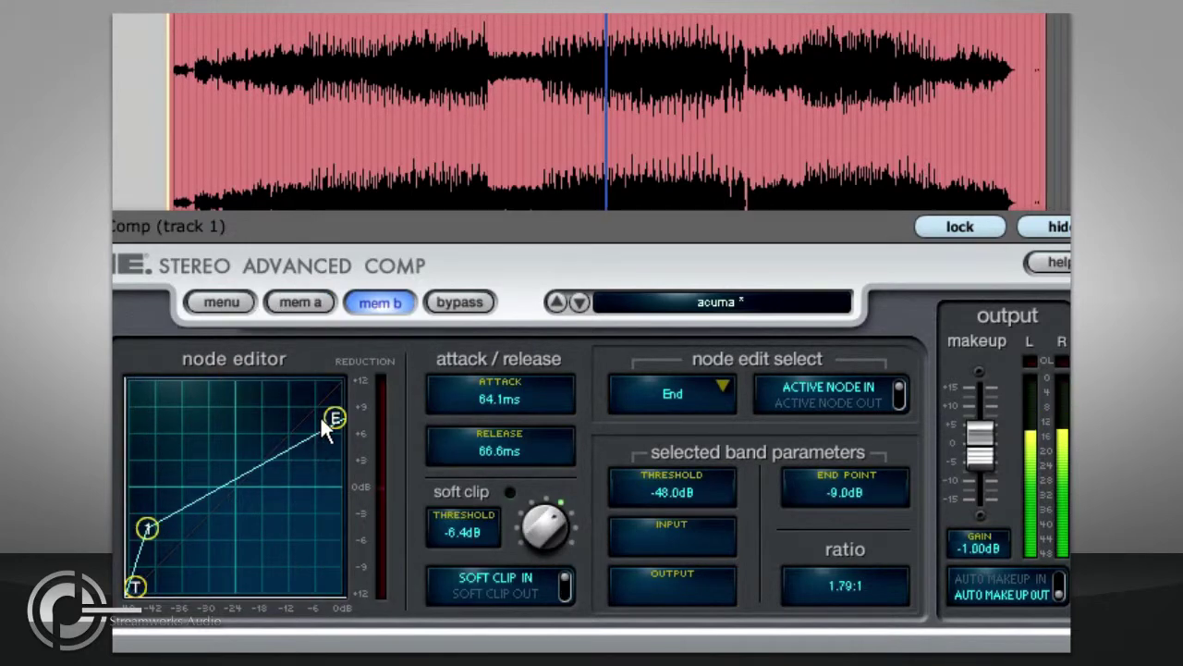
# - In memory B, raise the End node and lower makeup to -2.50 dB, comparing against memory A
pyautogui.moveTo(334, 417); pyautogui.dragTo(337, 397)
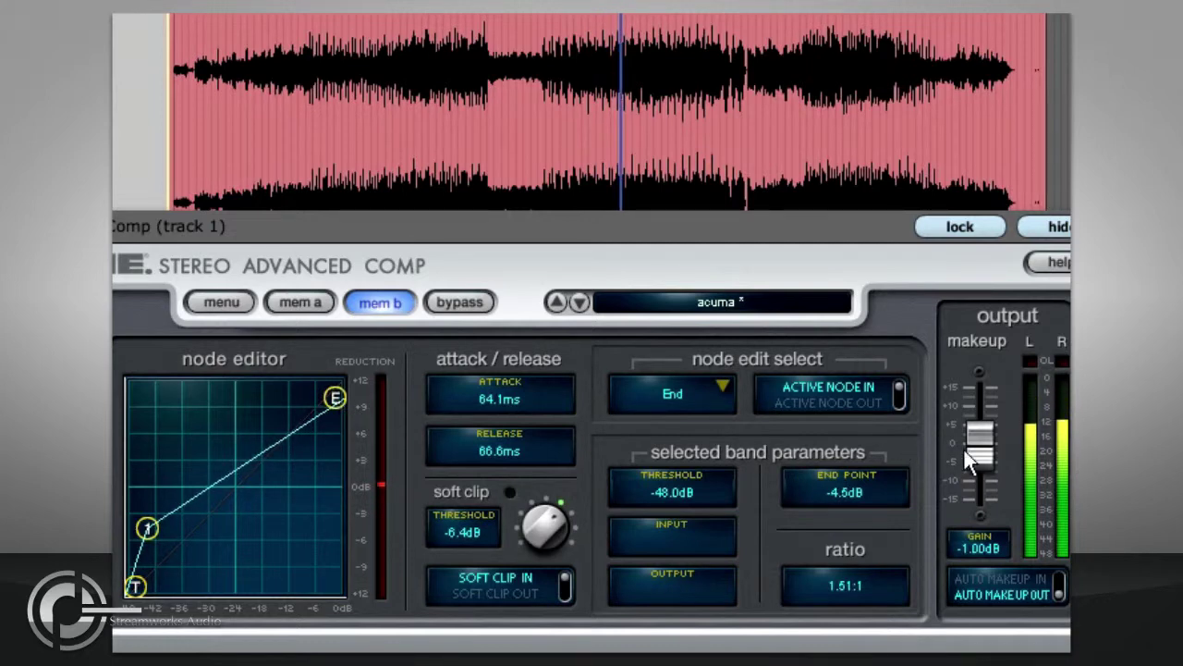
pyautogui.moveTo(983, 451); pyautogui.dragTo(983, 452)
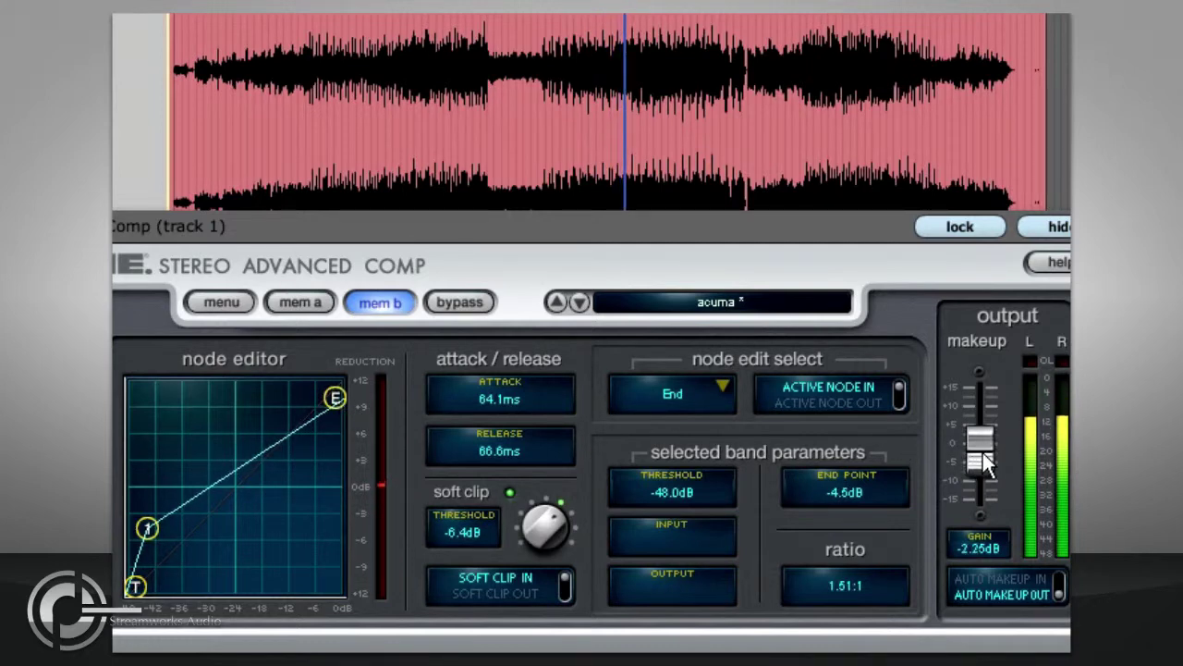
pyautogui.click(319, 307)
pyautogui.click(379, 309)
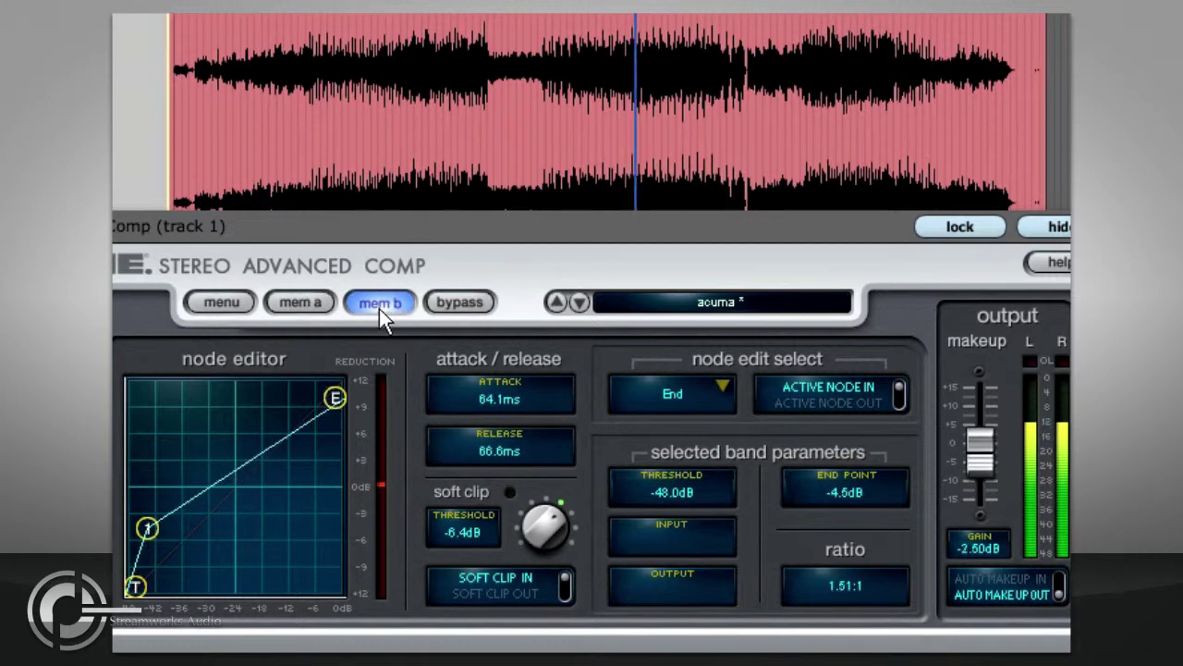
pyautogui.click(313, 307)
pyautogui.click(377, 298)
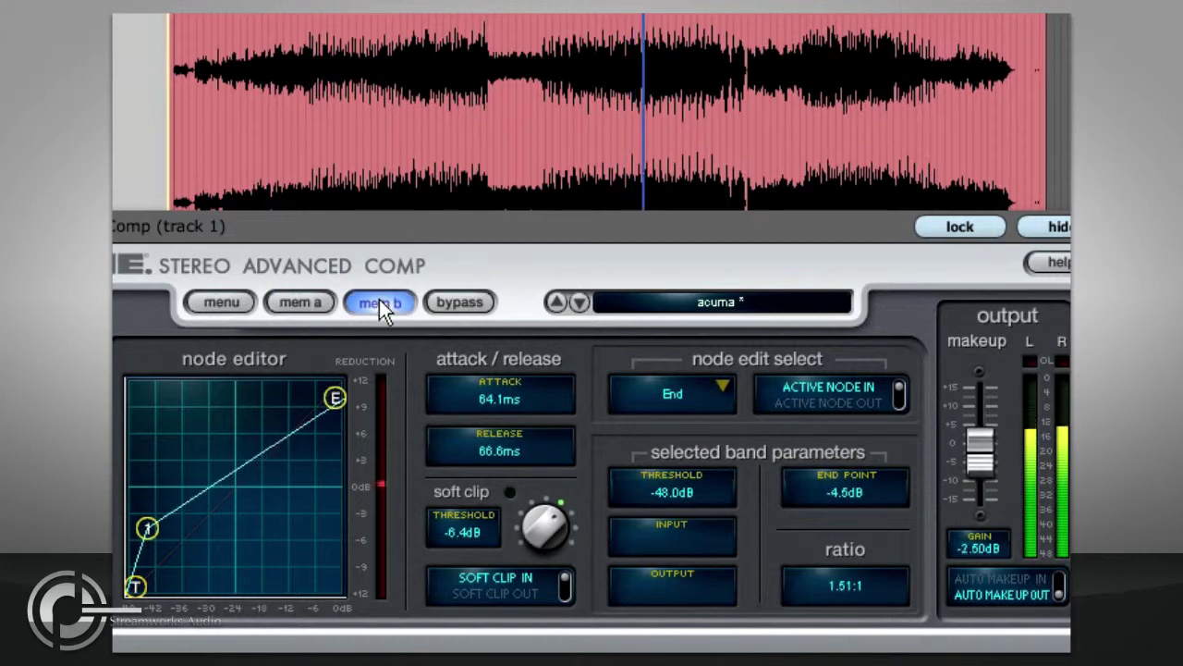
# - Load the Punch-Up2 factory preset into memory B and compare it with memory A
pyautogui.click(625, 298)
pyautogui.moveTo(782, 330)
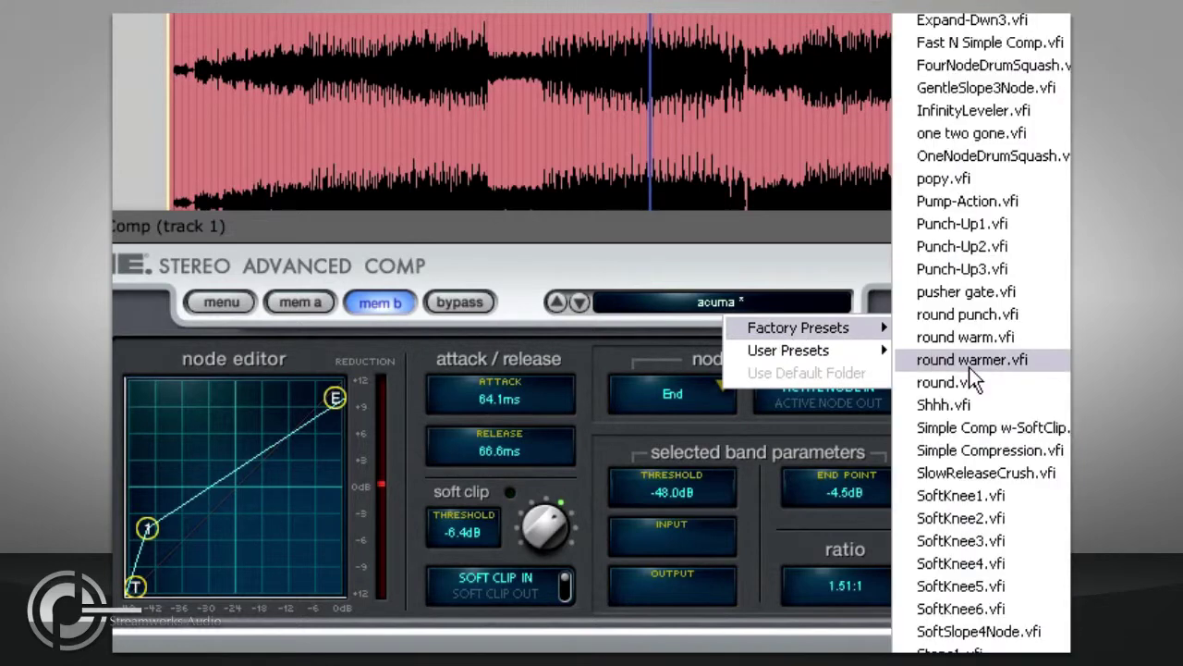
pyautogui.click(966, 248)
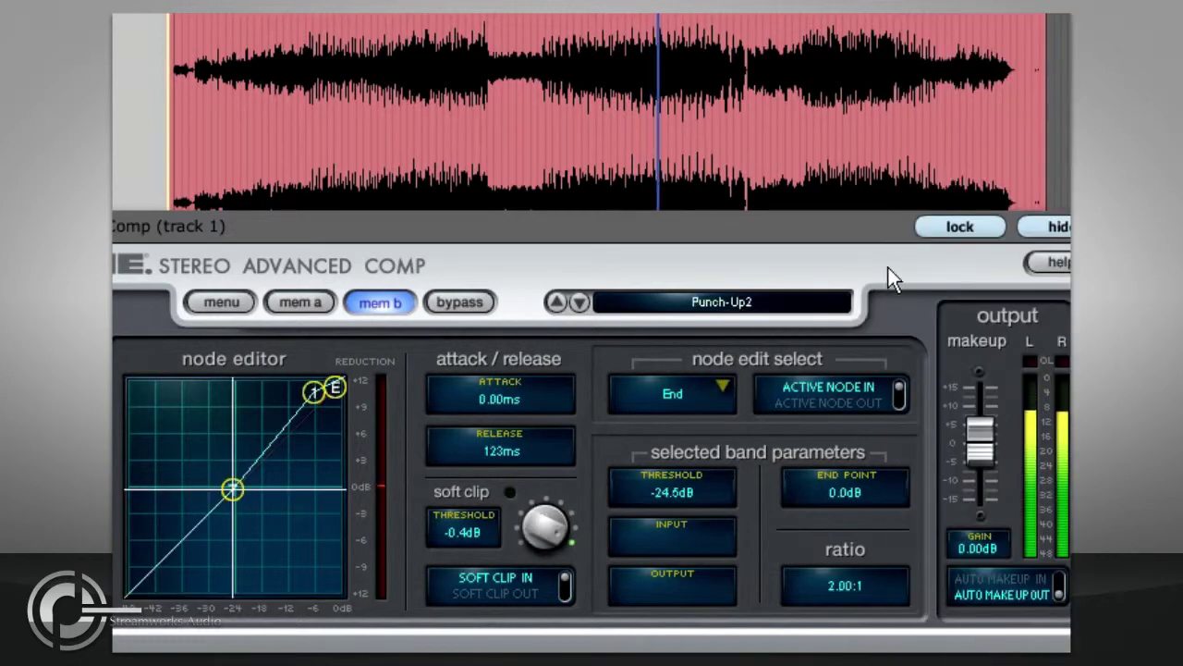
pyautogui.click(298, 302)
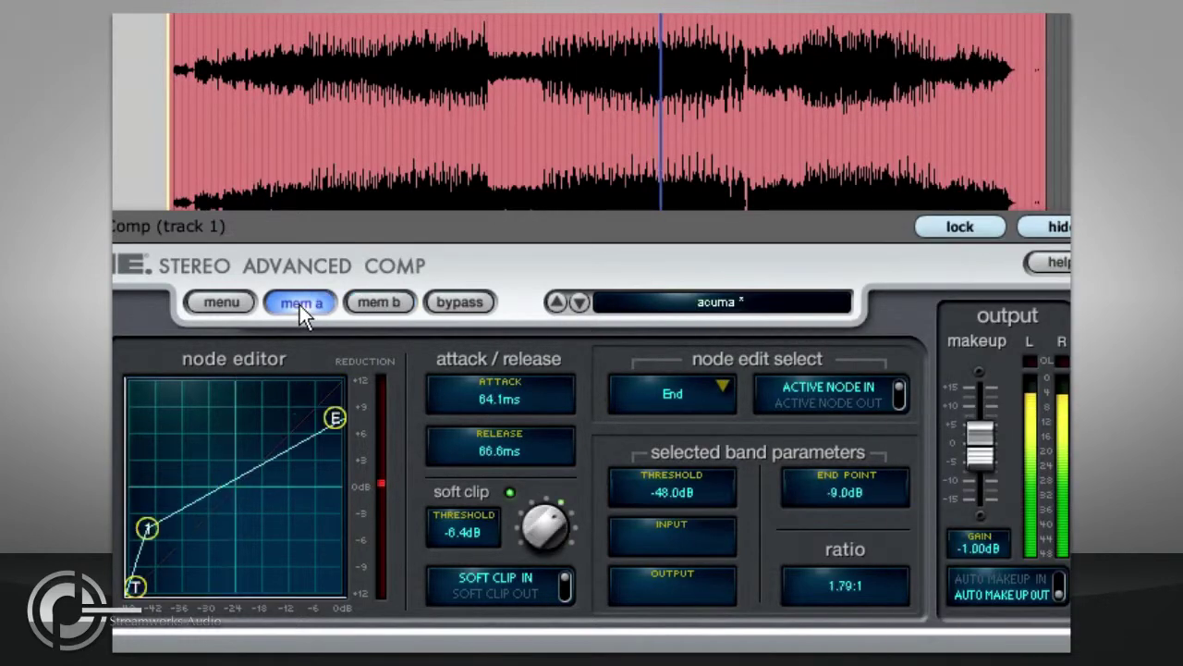
pyautogui.click(375, 303)
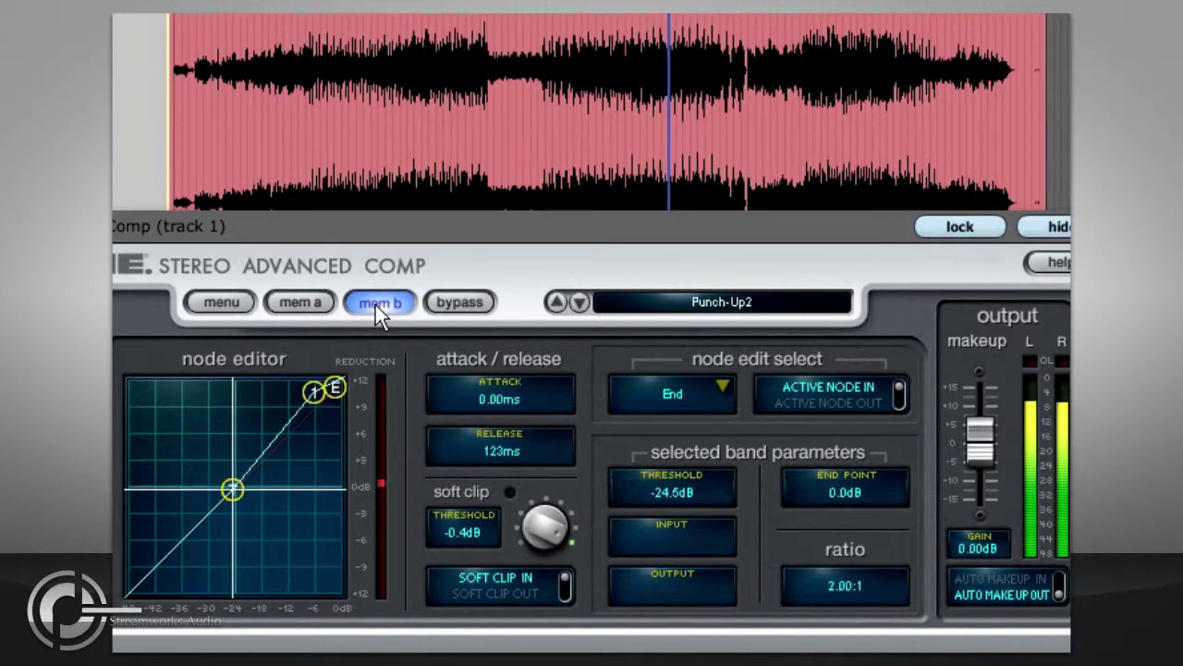
pyautogui.click(300, 303)
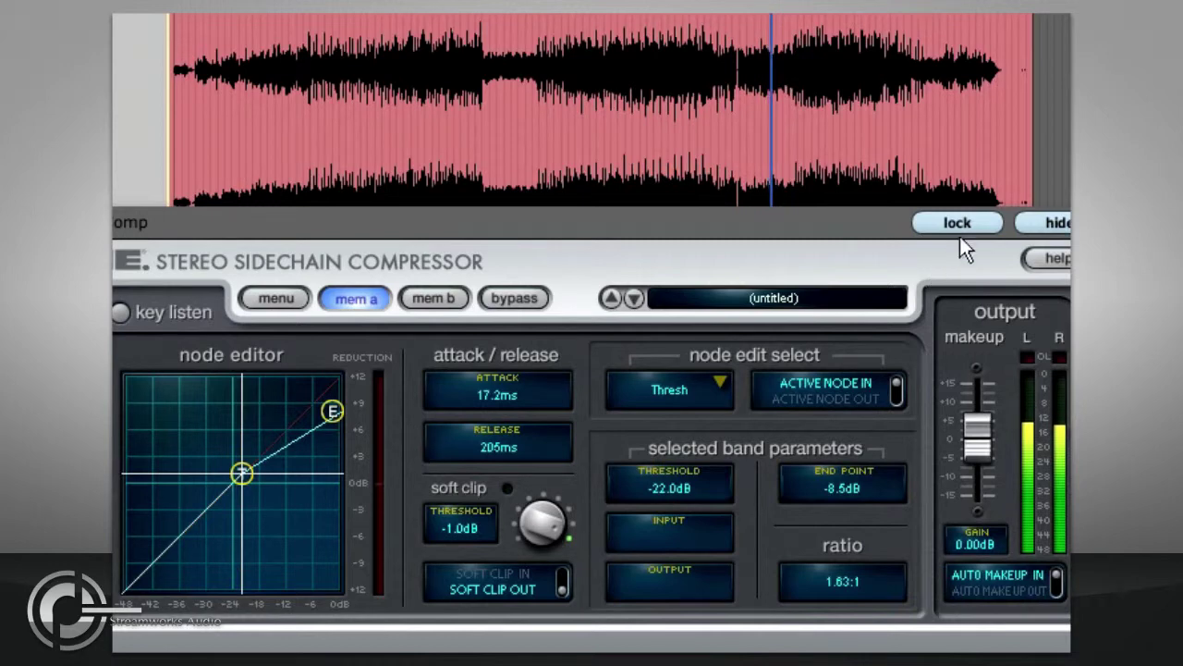
# - Hide the Stereo Sidechain Compressor window to reveal the rack's routing graph
pyautogui.click(1042, 225)
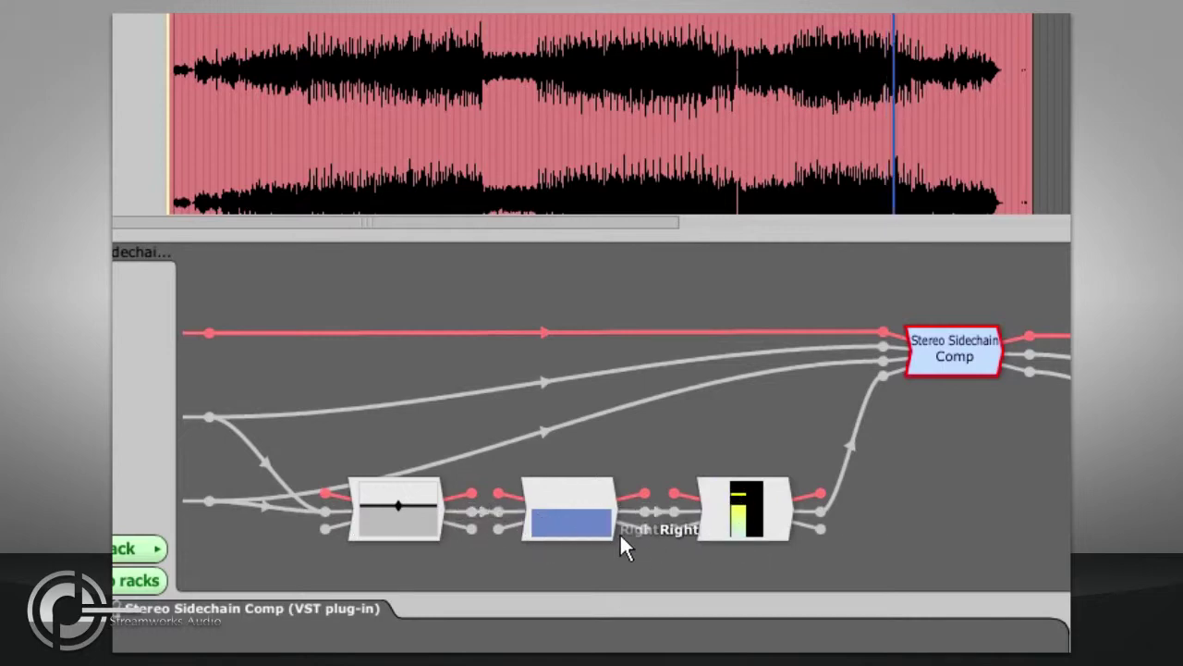
# - Open the 4-Band Equaliser module feeding the sidechain input
pyautogui.click(570, 522)
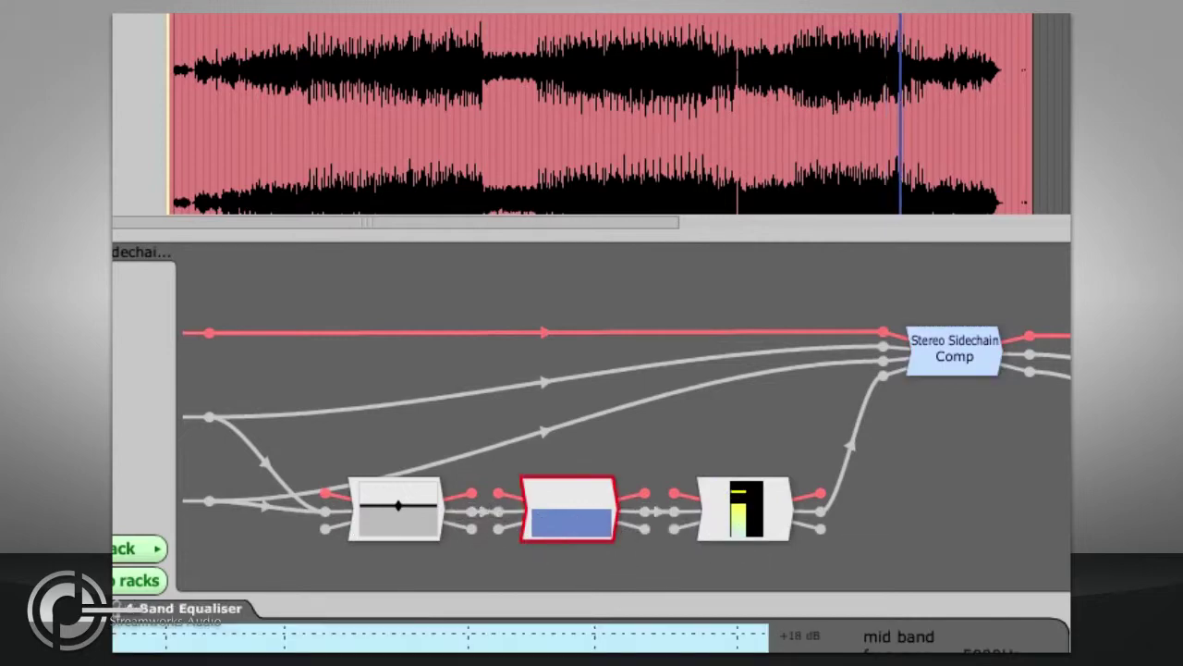